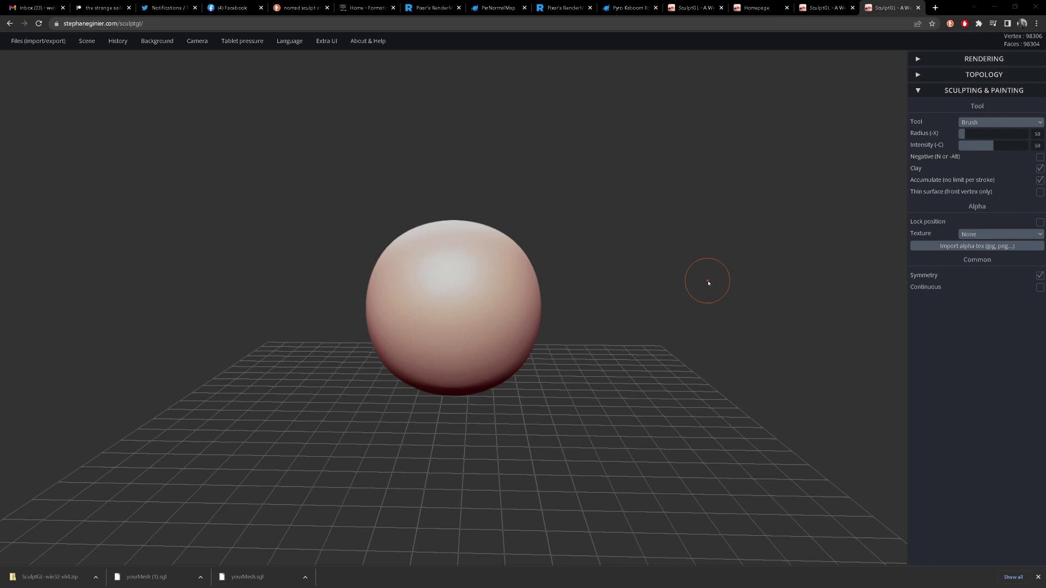
{"action": "mouse_move", "coordinate": [700, 283]}
{"action": "left_mouse_down"}
{"action": "mouse_move", "coordinate": [665, 294]}
{"action": "mouse_move", "coordinate": [693, 306]}
{"action": "mouse_move", "coordinate": [679, 318]}
{"action": "mouse_move", "coordinate": [698, 285]}
{"action": "mouse_move", "coordinate": [695, 303]}
{"action": "left_mouse_up"}
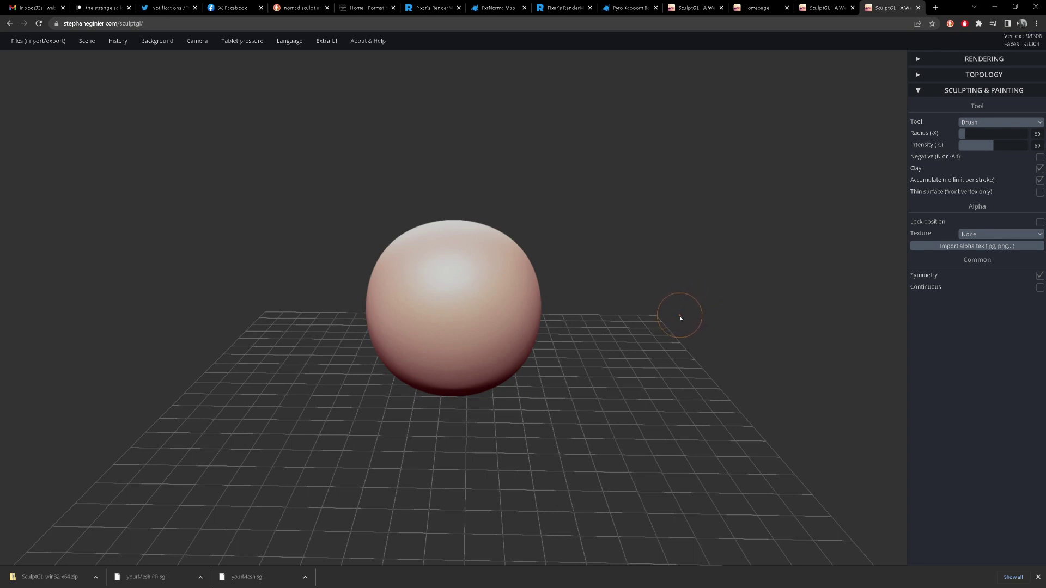
{"action": "mouse_move", "coordinate": [660, 329]}
{"action": "left_mouse_down"}
{"action": "mouse_move", "coordinate": [660, 339]}
{"action": "mouse_move", "coordinate": [661, 321]}
{"action": "mouse_move", "coordinate": [631, 305]}
{"action": "mouse_move", "coordinate": [661, 292]}
{"action": "mouse_move", "coordinate": [669, 300]}
{"action": "left_mouse_up"}
{"action": "key", "text": "ctrl"}
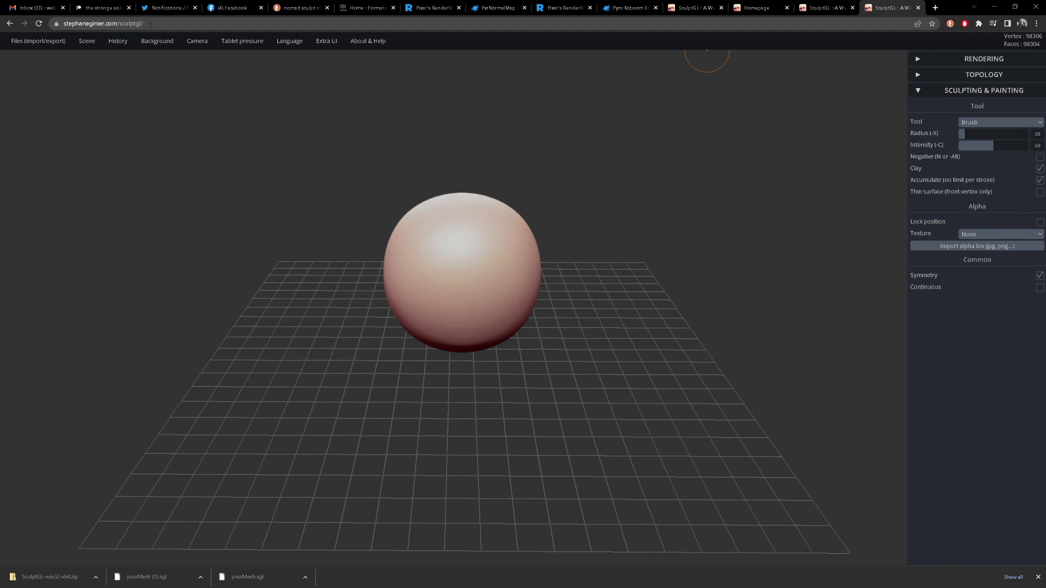
{"action": "left_click", "coordinate": [153, 25]}
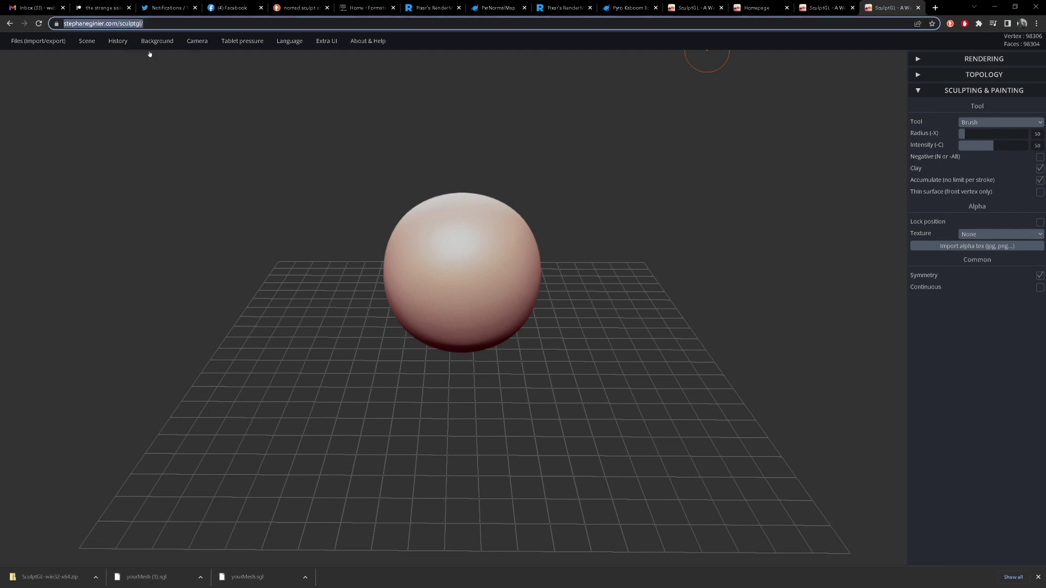
{"action": "left_click", "coordinate": [444, 122]}
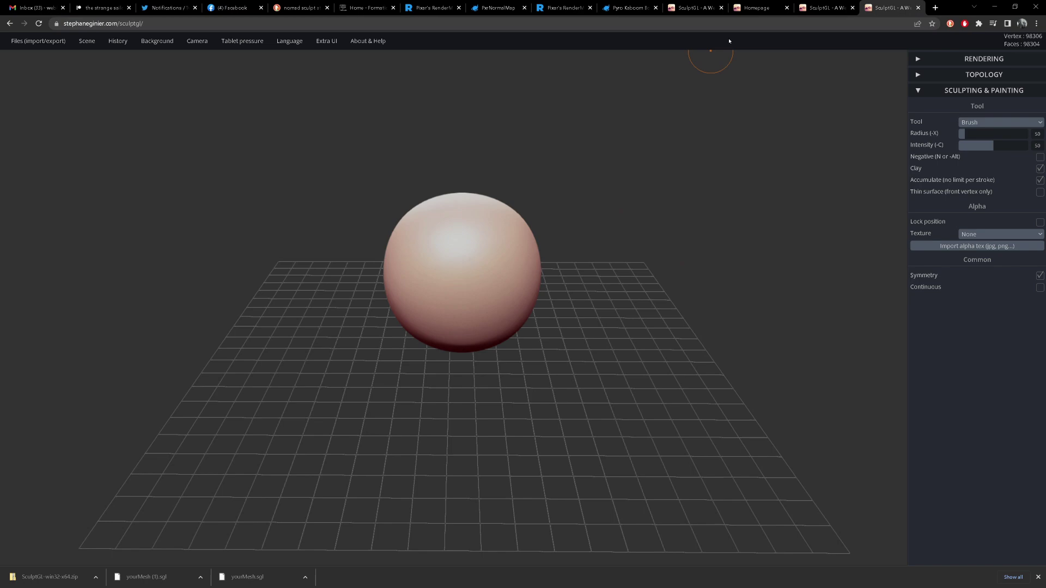
Step: Examine the finished humanoid sculpt in the other SculptGL session from slightly different angles
{"action": "left_click", "coordinate": [705, 7]}
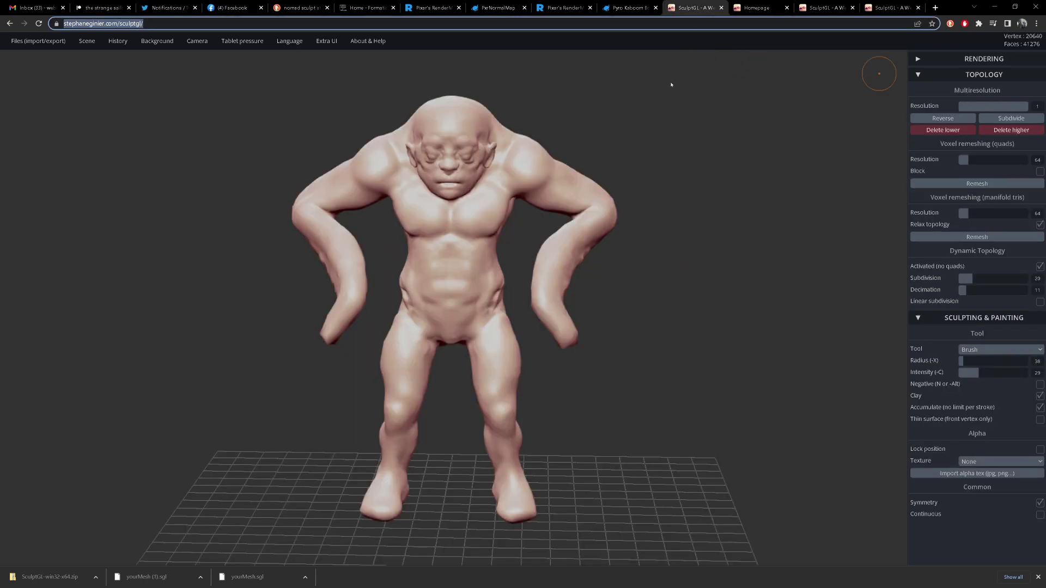
{"action": "mouse_move", "coordinate": [698, 213]}
{"action": "left_mouse_down"}
{"action": "mouse_move", "coordinate": [563, 233]}
{"action": "mouse_move", "coordinate": [805, 208]}
{"action": "left_mouse_up"}
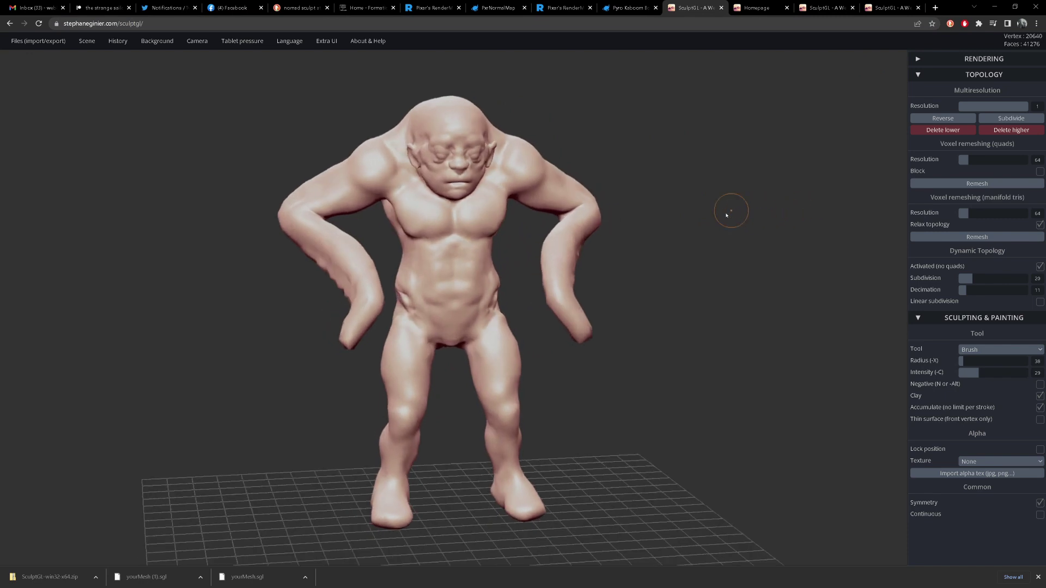
{"action": "left_click_drag", "start_coordinate": [726, 214], "coordinate": [687, 226]}
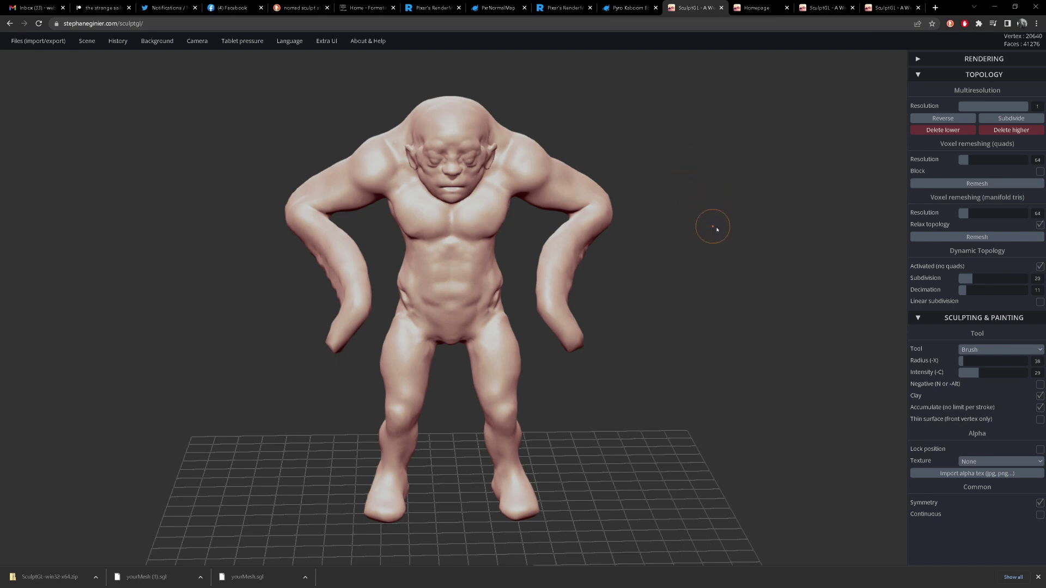
{"action": "left_click_drag", "start_coordinate": [719, 236], "coordinate": [700, 227]}
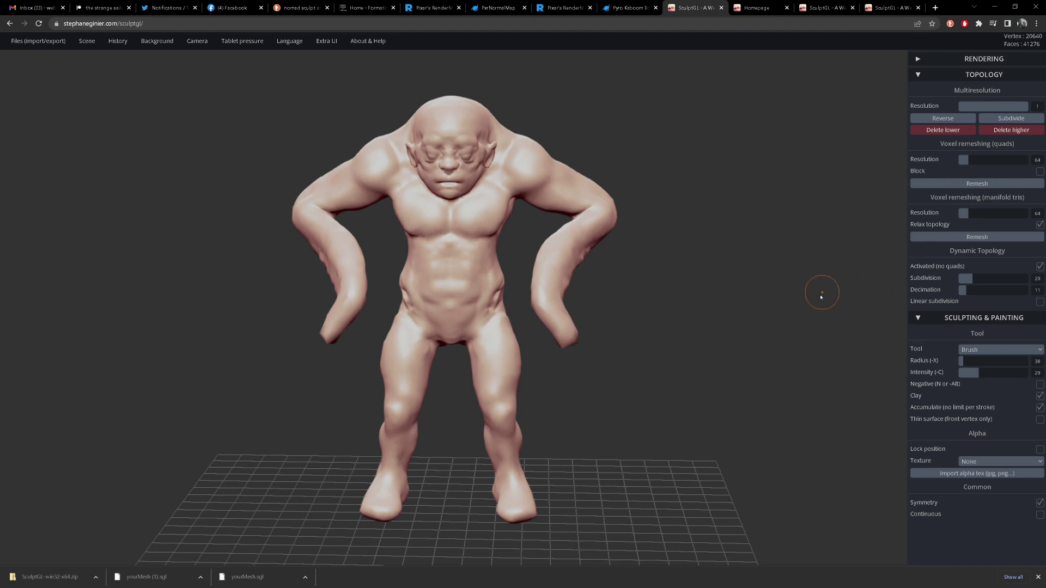
{"action": "left_click_drag", "start_coordinate": [700, 313], "coordinate": [712, 318]}
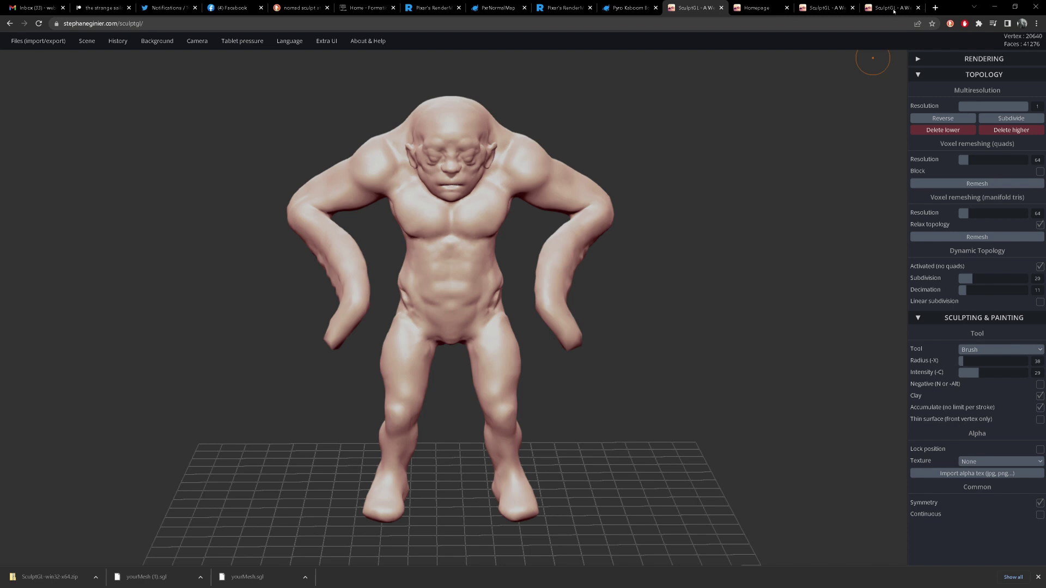
{"action": "mouse_move", "coordinate": [894, 10]}
{"action": "left_click_drag", "start_coordinate": [724, 215], "coordinate": [708, 223]}
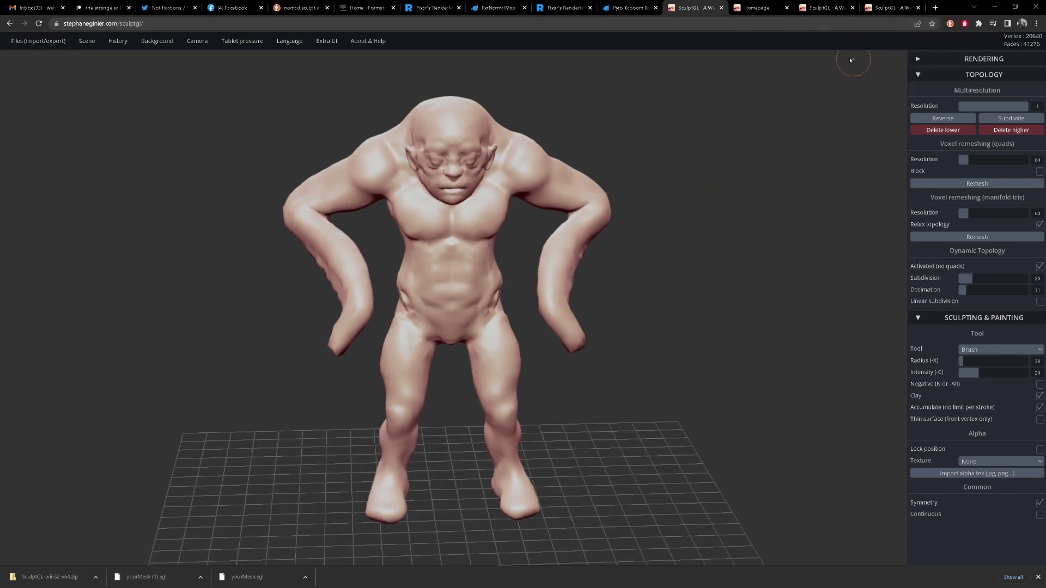
Step: Return to the default sphere scene and set the perspective camera's field of view to 23
{"action": "left_click", "coordinate": [888, 8]}
{"action": "left_click_drag", "start_coordinate": [658, 197], "coordinate": [662, 171]}
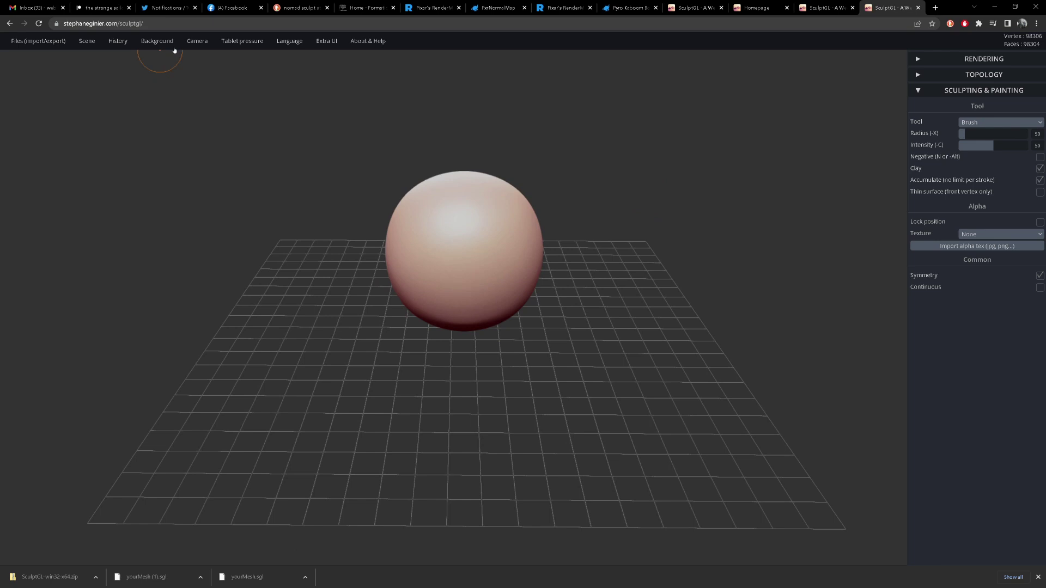
{"action": "mouse_move", "coordinate": [205, 42]}
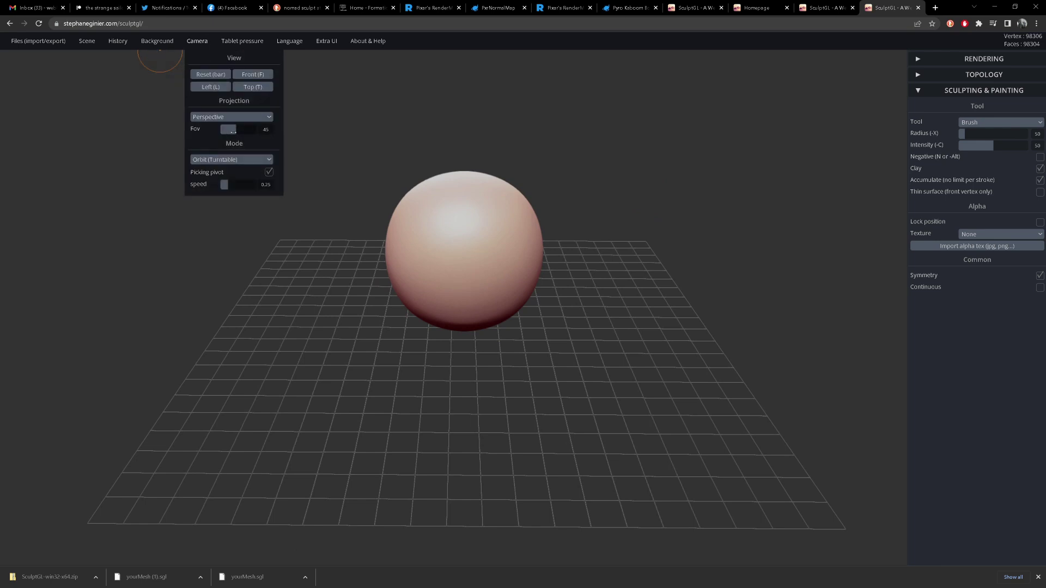
{"action": "left_click_drag", "start_coordinate": [233, 130], "coordinate": [226, 132]}
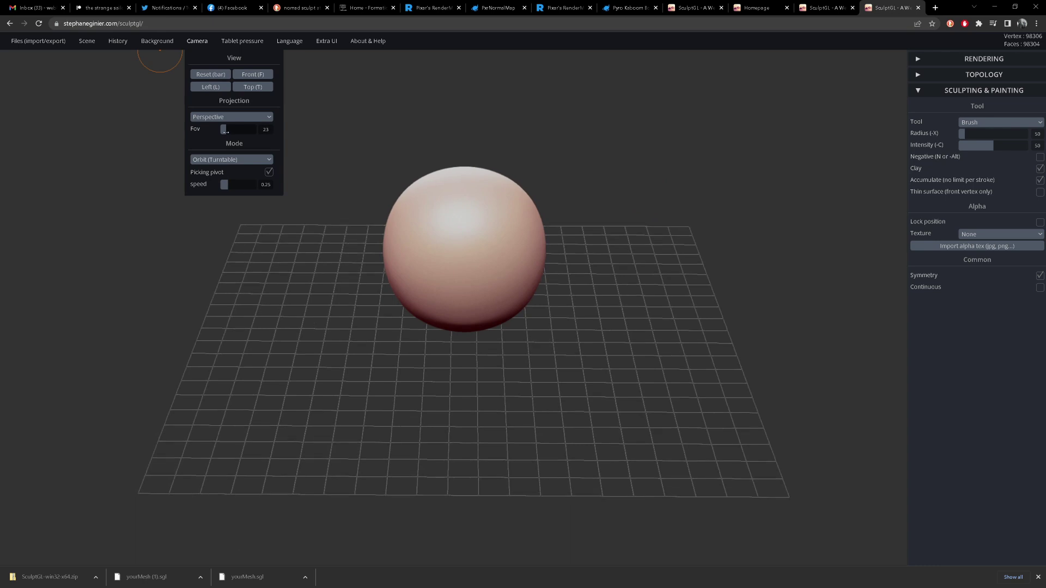
{"action": "left_click_drag", "start_coordinate": [373, 132], "coordinate": [354, 168]}
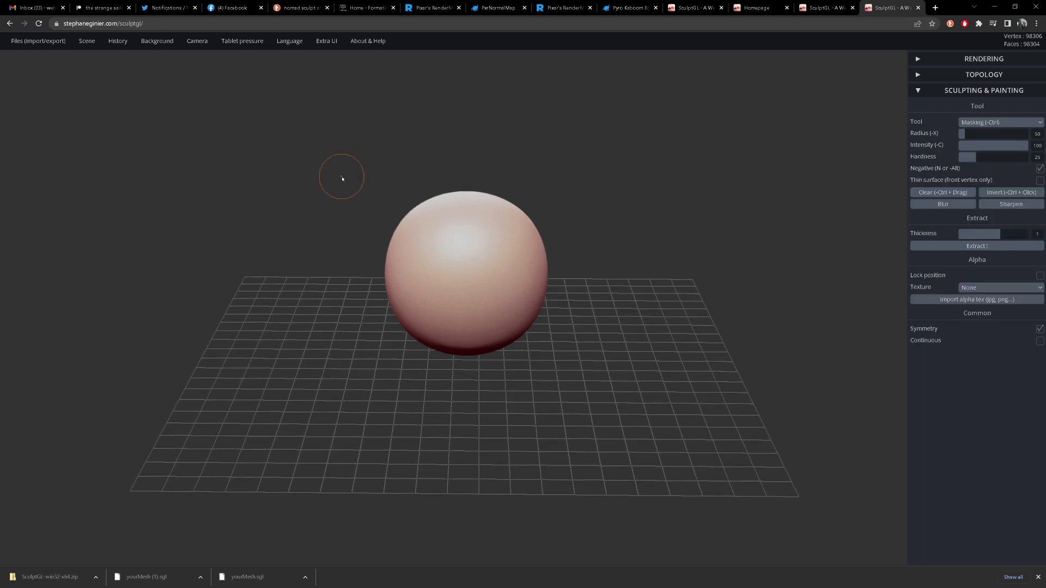
{"action": "left_click_drag", "start_coordinate": [342, 178], "coordinate": [348, 224], "text": "ctrl"}
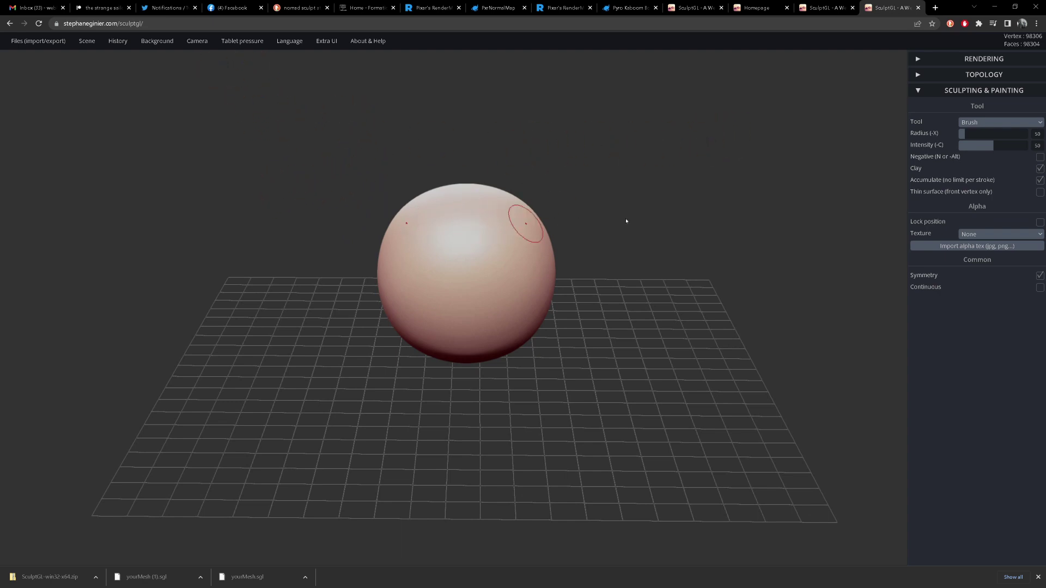
Step: Activate dynamic topology with subdivision 20 and decimation 11, and show the sphere's wireframe
{"action": "left_click", "coordinate": [928, 77]}
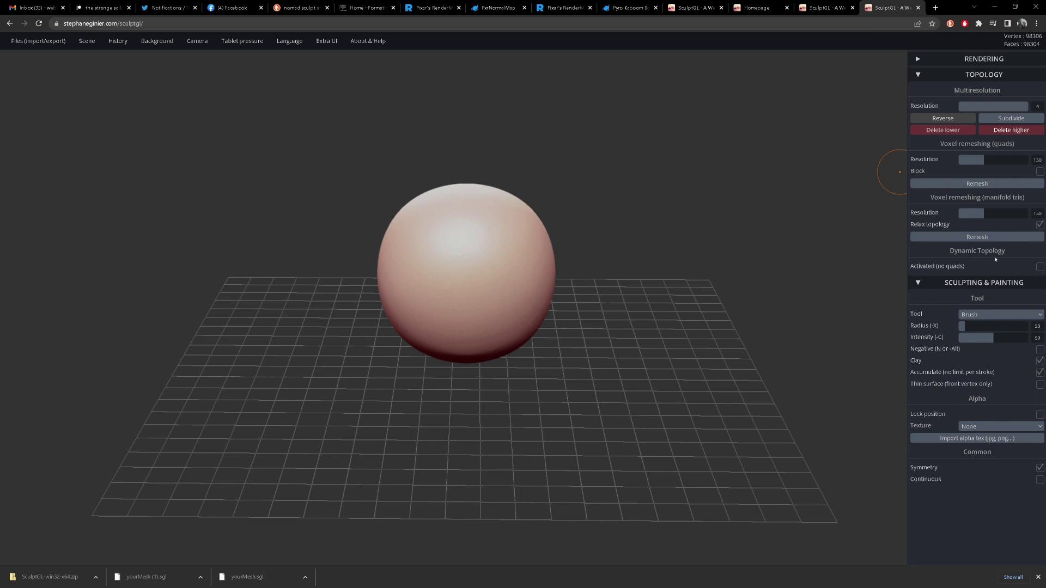
{"action": "left_click", "coordinate": [1039, 267]}
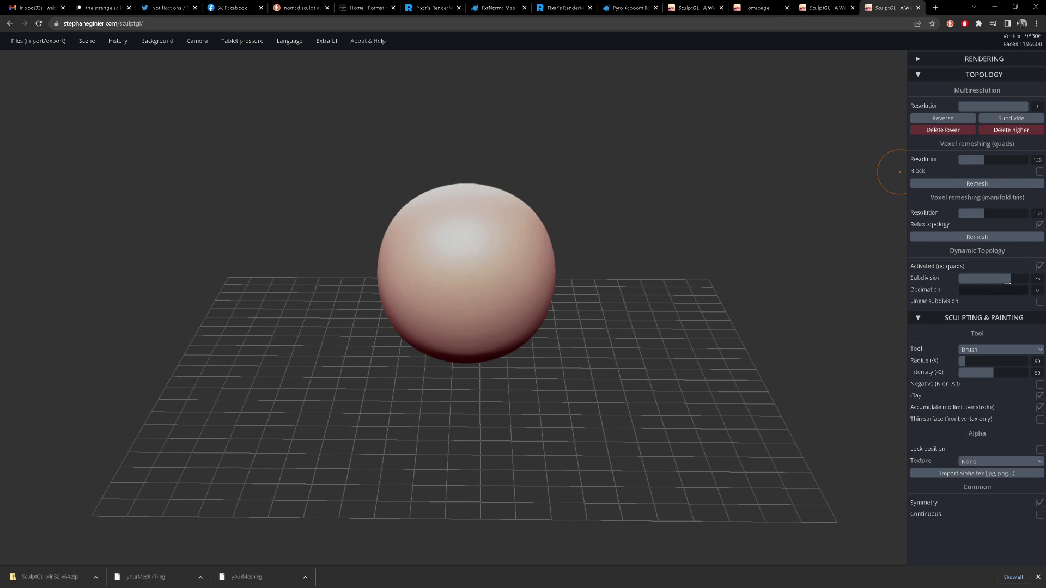
{"action": "left_click_drag", "start_coordinate": [1010, 280], "coordinate": [978, 285]}
{"action": "left_click", "coordinate": [965, 293]}
{"action": "key", "text": "w"}
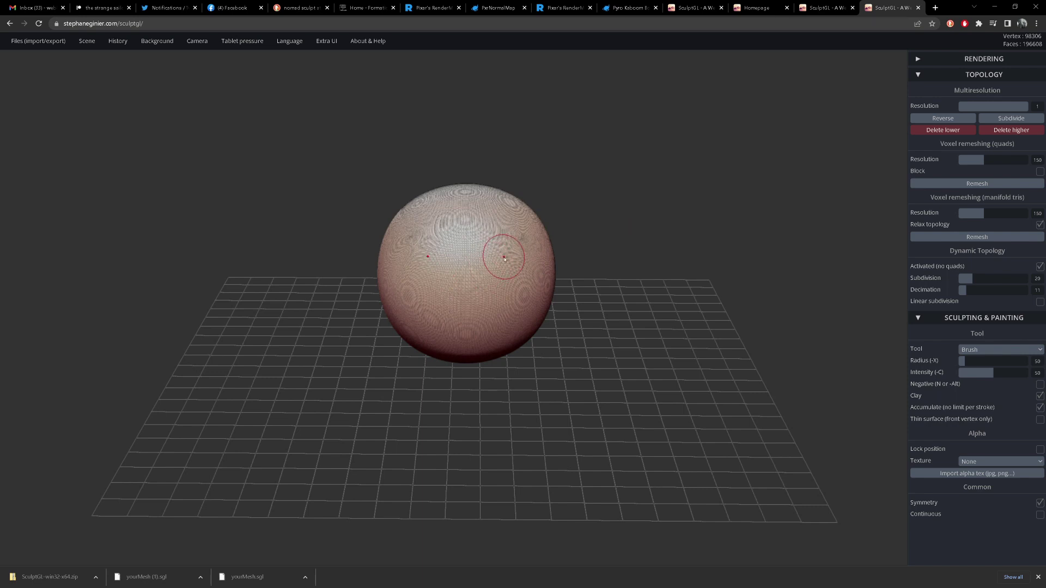
Step: With the Drag tool, pull a symmetric pair of horns out of the sphere's upper half and two lobes from its underside
{"action": "left_click", "coordinate": [990, 351]}
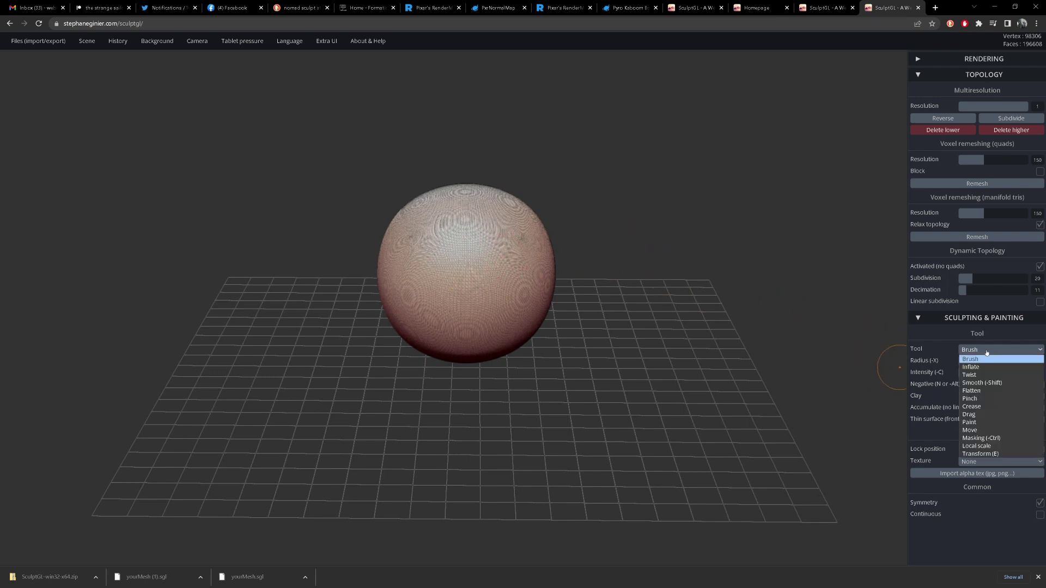
{"action": "left_click", "coordinate": [999, 415]}
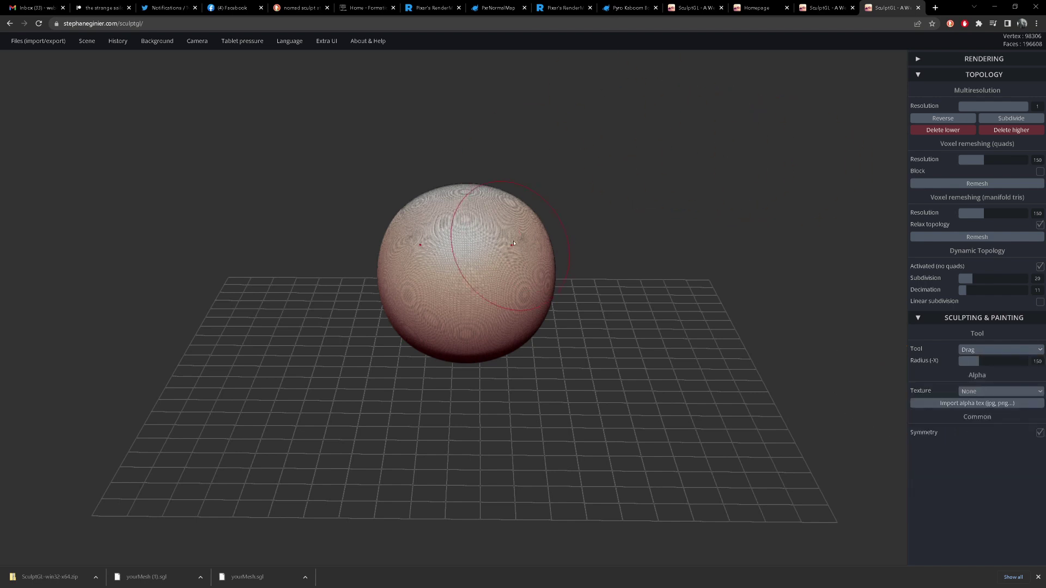
{"action": "mouse_move", "coordinate": [523, 220]}
{"action": "left_mouse_down"}
{"action": "mouse_move", "coordinate": [591, 185]}
{"action": "mouse_move", "coordinate": [625, 193]}
{"action": "left_mouse_up"}
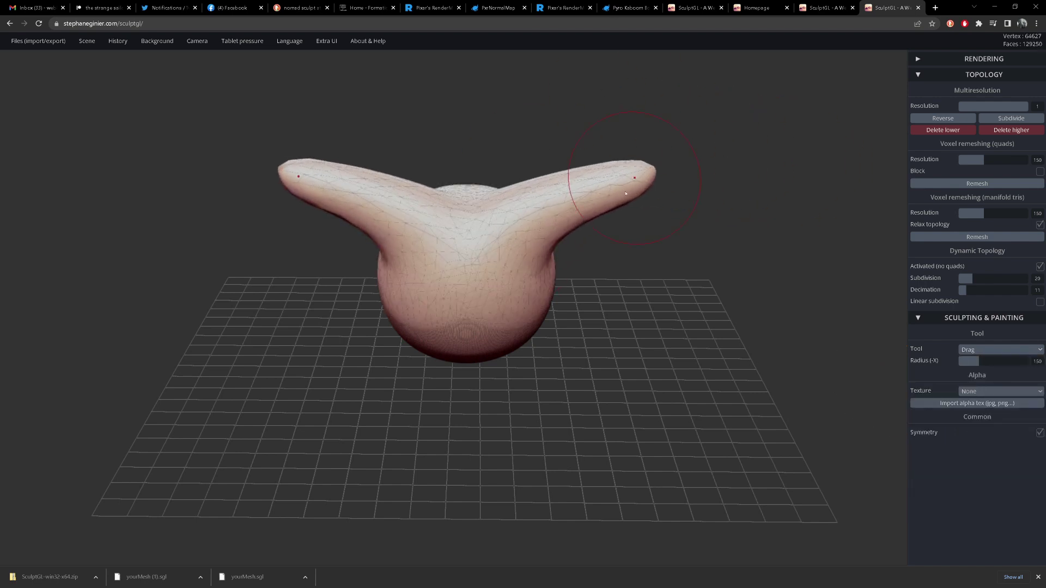
{"action": "left_click_drag", "start_coordinate": [516, 315], "coordinate": [517, 357]}
Step: Pull a symmetric pair of lobes out of the back of the body with the Drag tool
{"action": "middle_click_drag", "start_coordinate": [616, 315], "coordinate": [612, 287]}
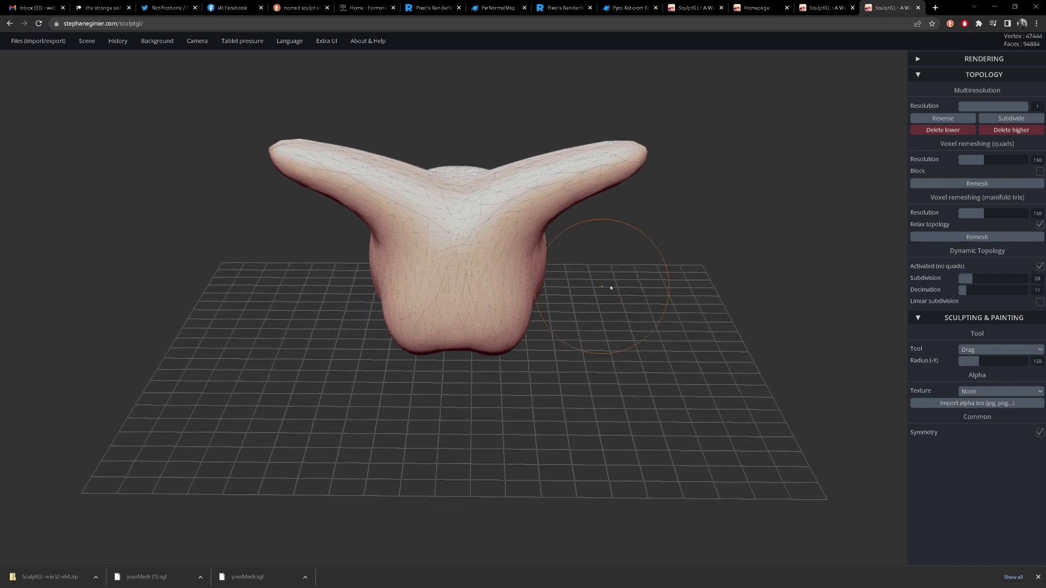
{"action": "mouse_move", "coordinate": [611, 287]}
{"action": "left_mouse_down"}
{"action": "mouse_move", "coordinate": [504, 247]}
{"action": "mouse_move", "coordinate": [443, 257]}
{"action": "mouse_move", "coordinate": [452, 349]}
{"action": "left_mouse_up"}
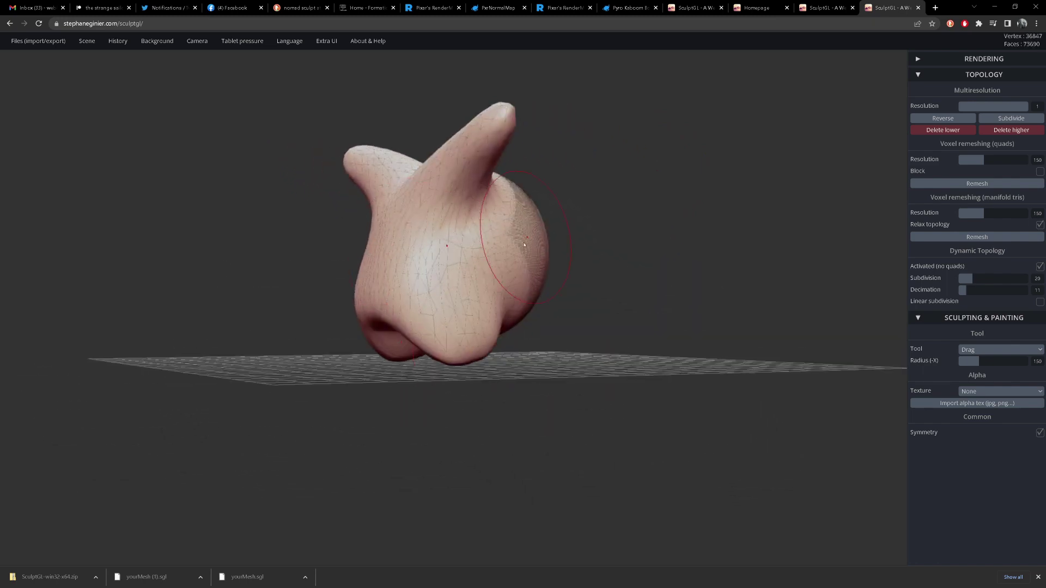
{"action": "left_click_drag", "start_coordinate": [509, 251], "coordinate": [556, 278]}
{"action": "left_click_drag", "start_coordinate": [585, 179], "coordinate": [509, 234]}
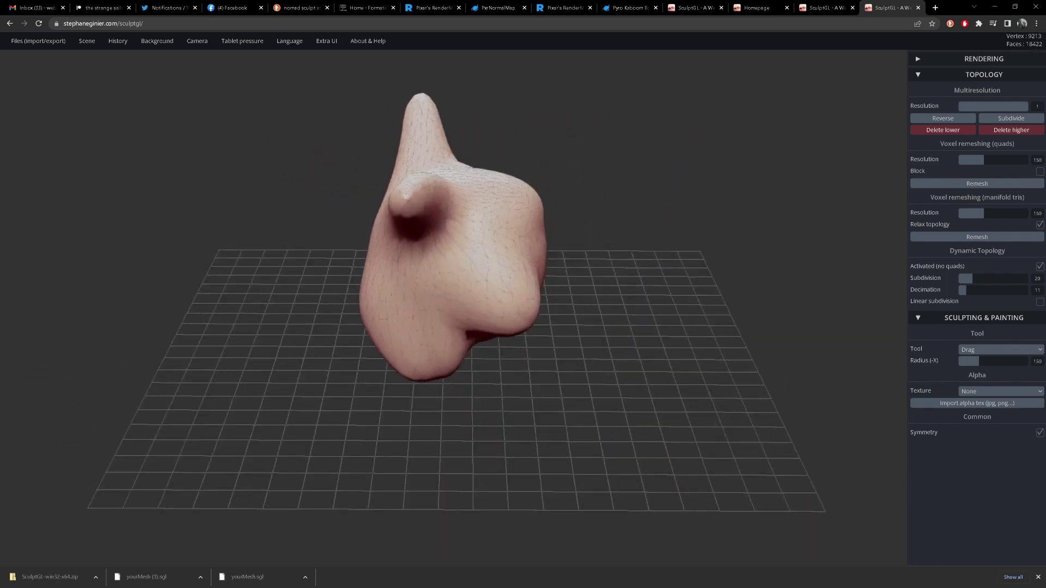
{"action": "left_click_drag", "start_coordinate": [595, 206], "coordinate": [515, 217]}
{"action": "left_click_drag", "start_coordinate": [559, 306], "coordinate": [518, 260]}
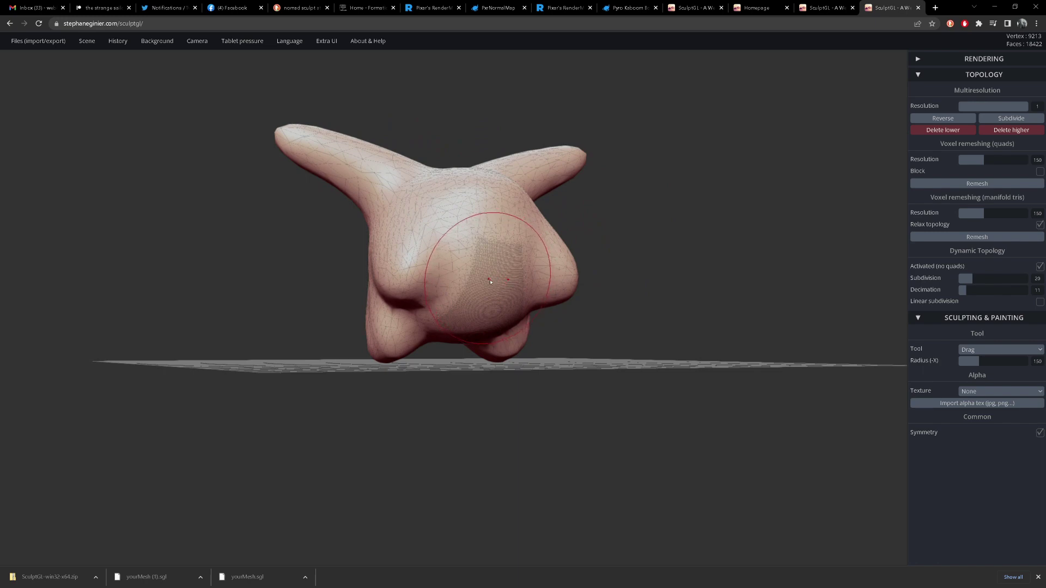
Step: Undo the last drag strokes on the back of the body and pull its underside downward
{"action": "key", "text": "ctrl+z"}
{"action": "key", "text": "ctrl+z"}
{"action": "key", "text": "ctrl+z"}
{"action": "key", "text": "ctrl+z"}
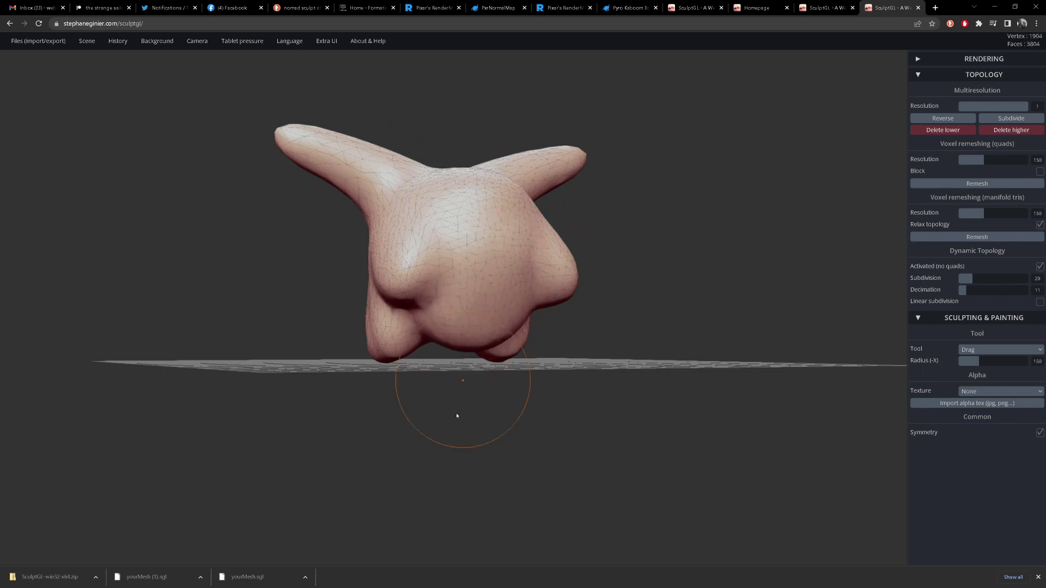
{"action": "left_click_drag", "start_coordinate": [457, 415], "coordinate": [483, 350]}
{"action": "left_click_drag", "start_coordinate": [458, 313], "coordinate": [441, 362]}
{"action": "mouse_move", "coordinate": [453, 449]}
{"action": "left_mouse_down"}
{"action": "mouse_move", "coordinate": [480, 397]}
{"action": "mouse_move", "coordinate": [451, 345]}
{"action": "left_mouse_up"}
Step: Smooth the upper horns into short rounded stubs and soften the bulges on the body's back and sides
{"action": "key", "text": "shift"}
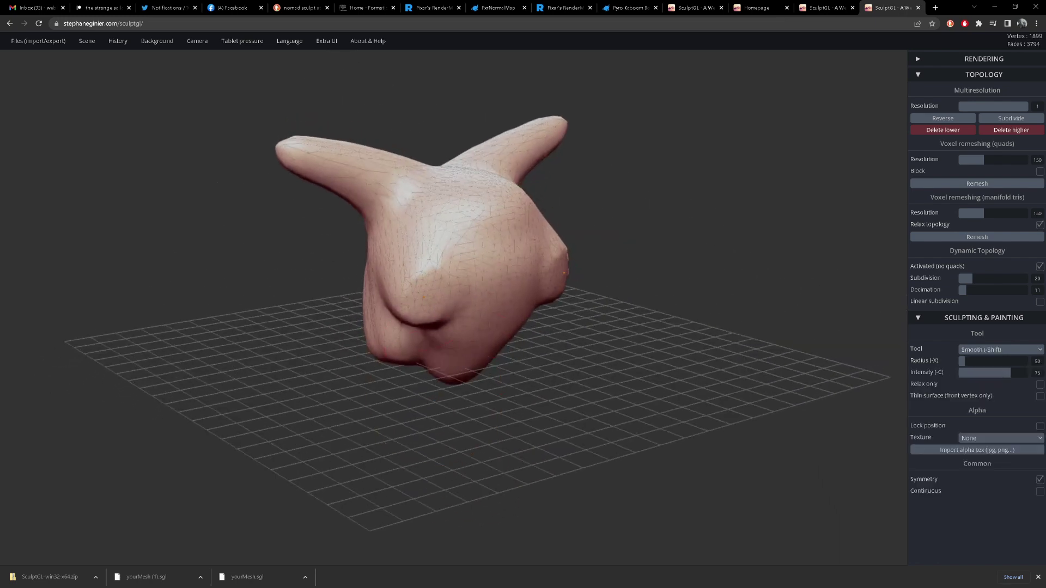
{"action": "mouse_move", "coordinate": [406, 319]}
{"action": "left_mouse_down", "text": "shift"}
{"action": "mouse_move", "coordinate": [420, 254]}
{"action": "mouse_move", "coordinate": [373, 189]}
{"action": "mouse_move", "coordinate": [289, 156]}
{"action": "mouse_move", "coordinate": [289, 178]}
{"action": "mouse_move", "coordinate": [349, 158]}
{"action": "mouse_move", "coordinate": [333, 156]}
{"action": "mouse_move", "coordinate": [370, 193]}
{"action": "left_mouse_up", "text": "shift"}
{"action": "left_click_drag", "start_coordinate": [440, 218], "coordinate": [410, 246]}
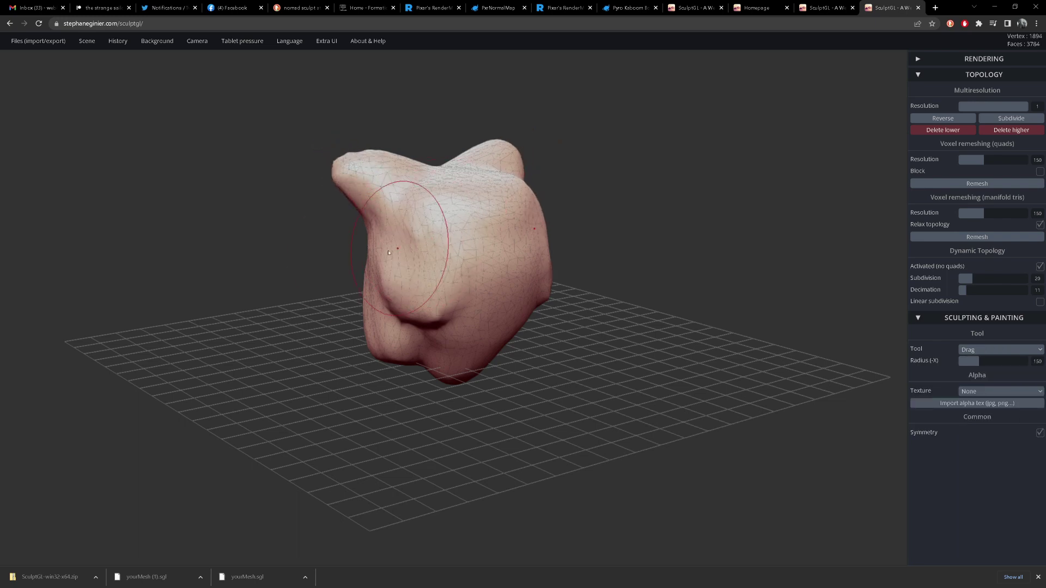
{"action": "mouse_move", "coordinate": [338, 261]}
{"action": "left_mouse_down"}
{"action": "mouse_move", "coordinate": [397, 269]}
{"action": "mouse_move", "coordinate": [667, 248]}
{"action": "left_mouse_up"}
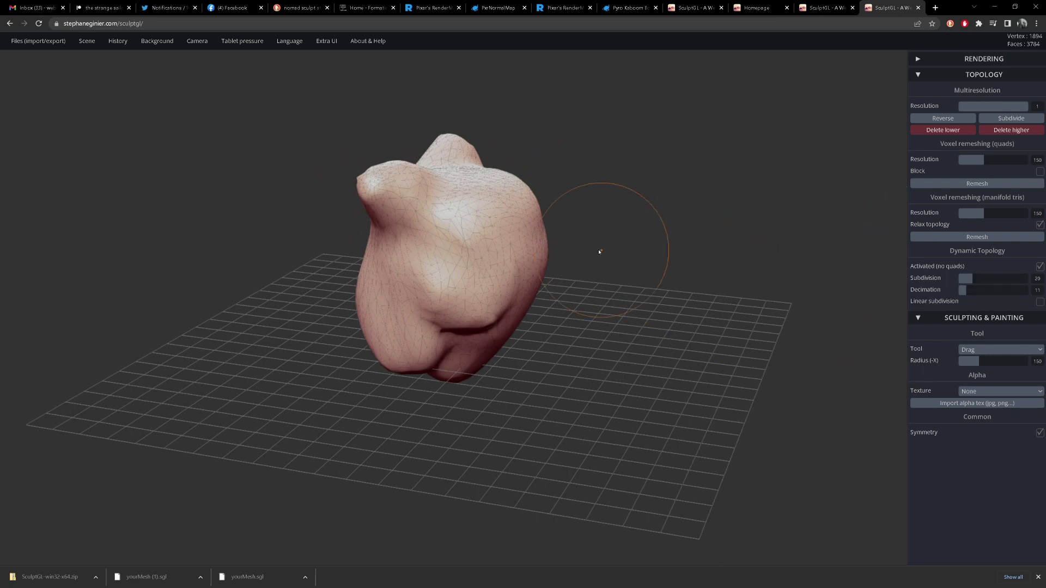
{"action": "left_click_drag", "start_coordinate": [599, 252], "coordinate": [711, 257]}
{"action": "key", "text": "shift"}
{"action": "left_click_drag", "start_coordinate": [486, 288], "coordinate": [492, 319], "text": "shift"}
Step: Smooth the lower front lobes and pull a symmetric pair of arms out of the body's sides
{"action": "left_click_drag", "start_coordinate": [361, 381], "coordinate": [494, 356]}
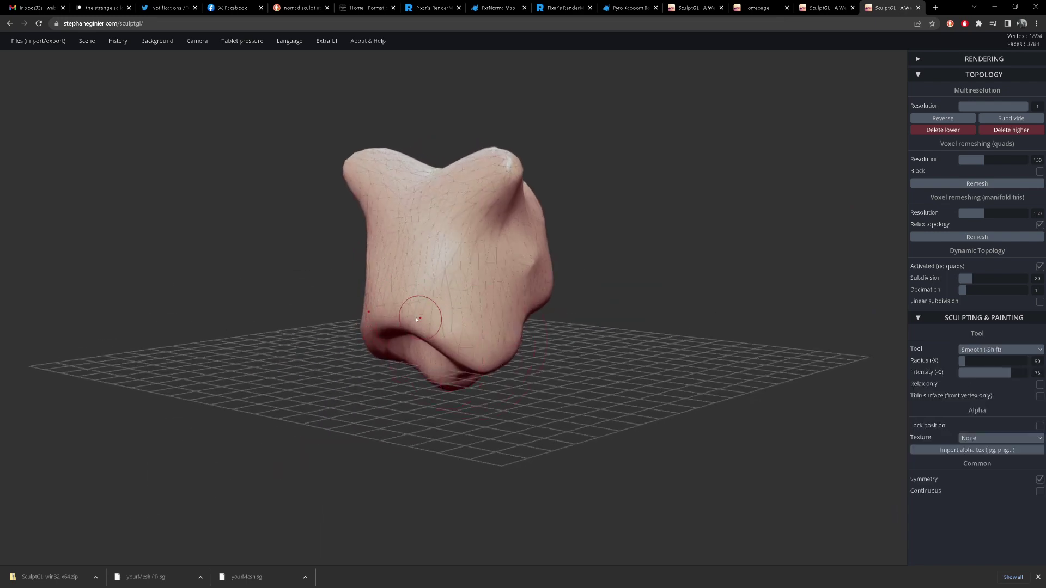
{"action": "mouse_move", "coordinate": [417, 314]}
{"action": "left_mouse_down", "text": "shift"}
{"action": "mouse_move", "coordinate": [436, 333]}
{"action": "mouse_move", "coordinate": [490, 346]}
{"action": "left_mouse_up", "text": "shift"}
{"action": "mouse_move", "coordinate": [518, 265]}
{"action": "left_mouse_down"}
{"action": "mouse_move", "coordinate": [545, 240]}
{"action": "mouse_move", "coordinate": [612, 253]}
{"action": "mouse_move", "coordinate": [669, 242]}
{"action": "mouse_move", "coordinate": [719, 267]}
{"action": "left_mouse_up"}
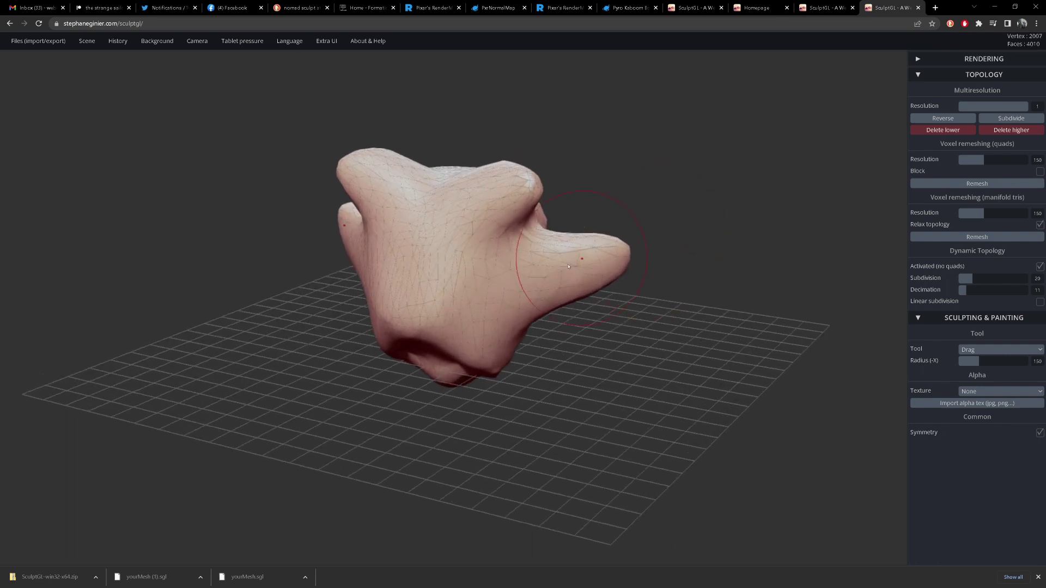
Step: Try to stretch the side arms far outward and bend their ends upward, and undo those pulls
{"action": "mouse_move", "coordinate": [550, 261]}
{"action": "left_mouse_down"}
{"action": "mouse_move", "coordinate": [667, 276]}
{"action": "mouse_move", "coordinate": [769, 240]}
{"action": "mouse_move", "coordinate": [793, 223]}
{"action": "mouse_move", "coordinate": [798, 139]}
{"action": "left_mouse_up"}
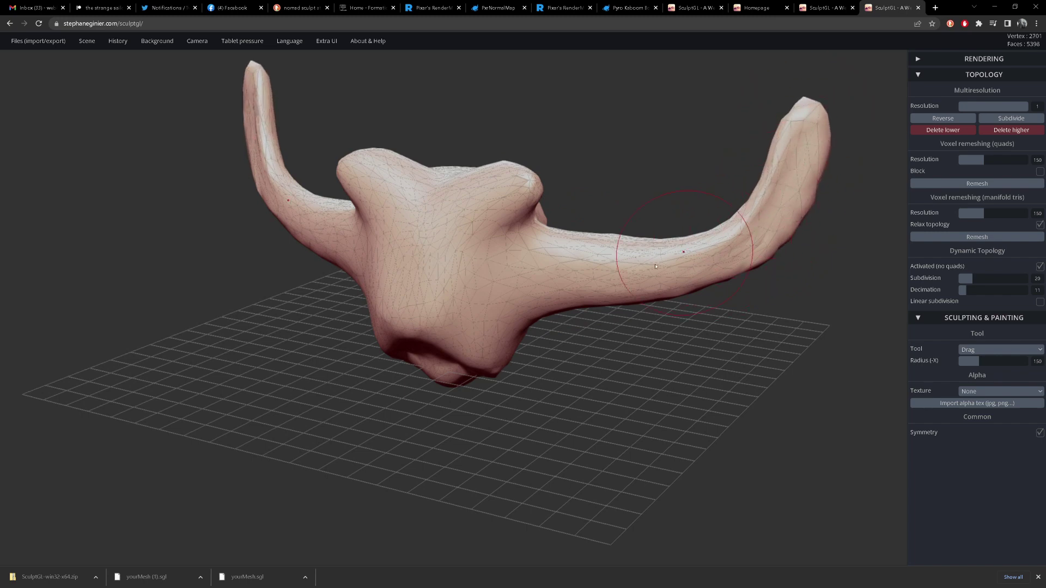
{"action": "left_click_drag", "start_coordinate": [574, 275], "coordinate": [588, 308]}
{"action": "key", "text": "ctrl+z"}
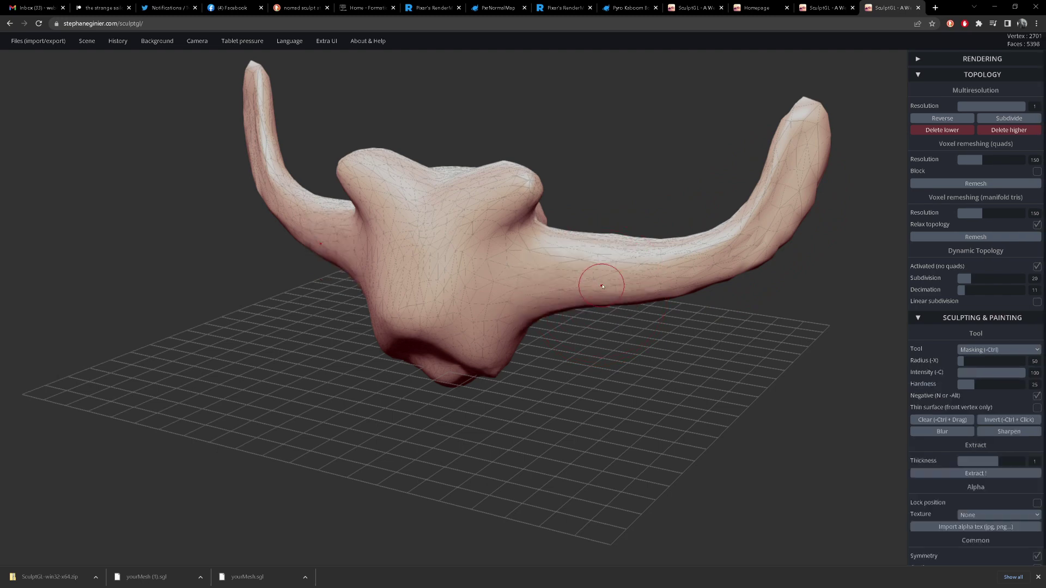
{"action": "key", "text": "ctrl+z"}
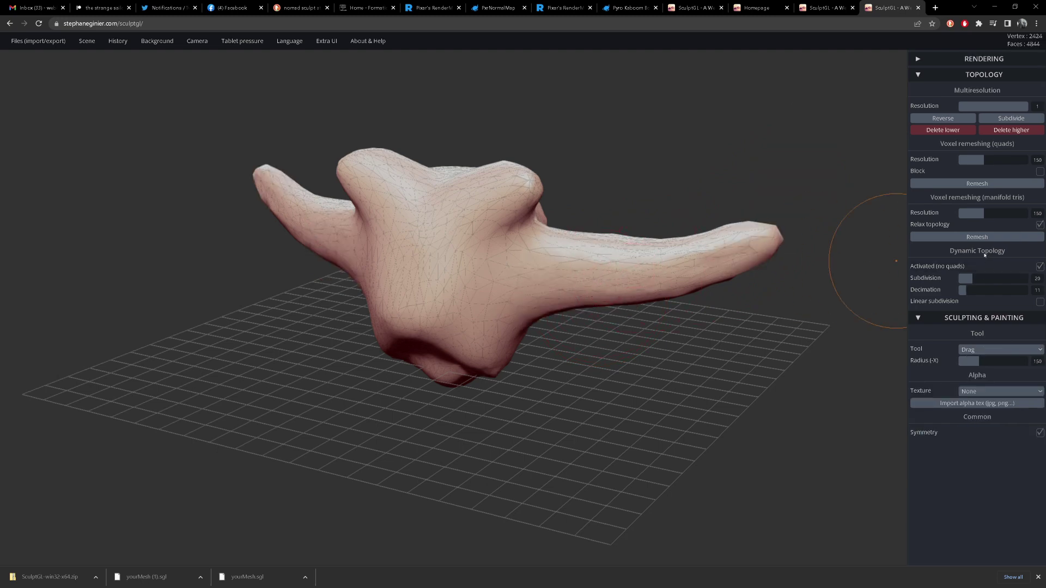
{"action": "key", "text": "ctrl+z"}
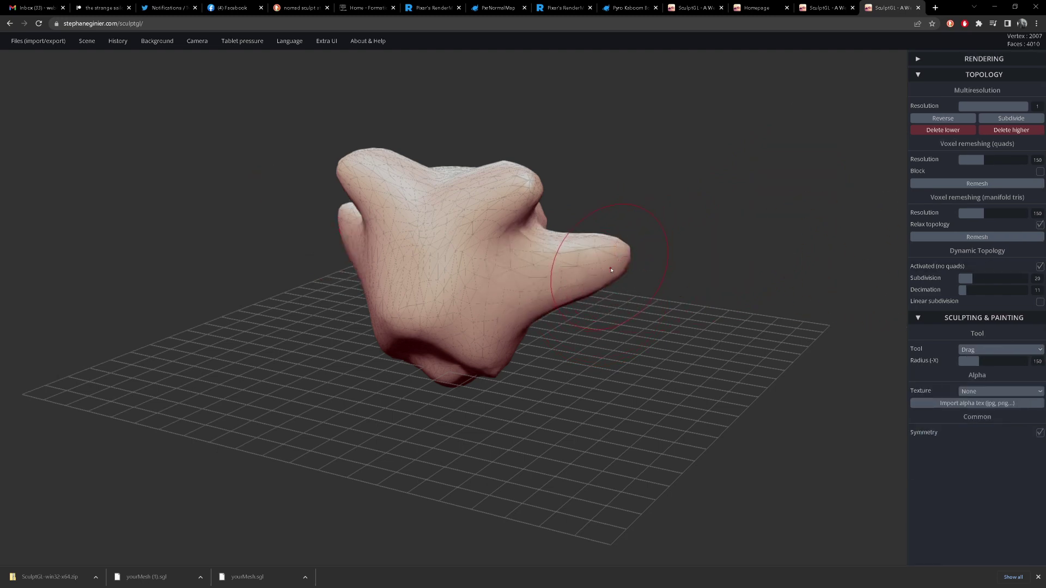
Step: Deactivate dynamic topology, stretch the side arms outward and upward, and pull their lower sides downward
{"action": "left_click", "coordinate": [1039, 266]}
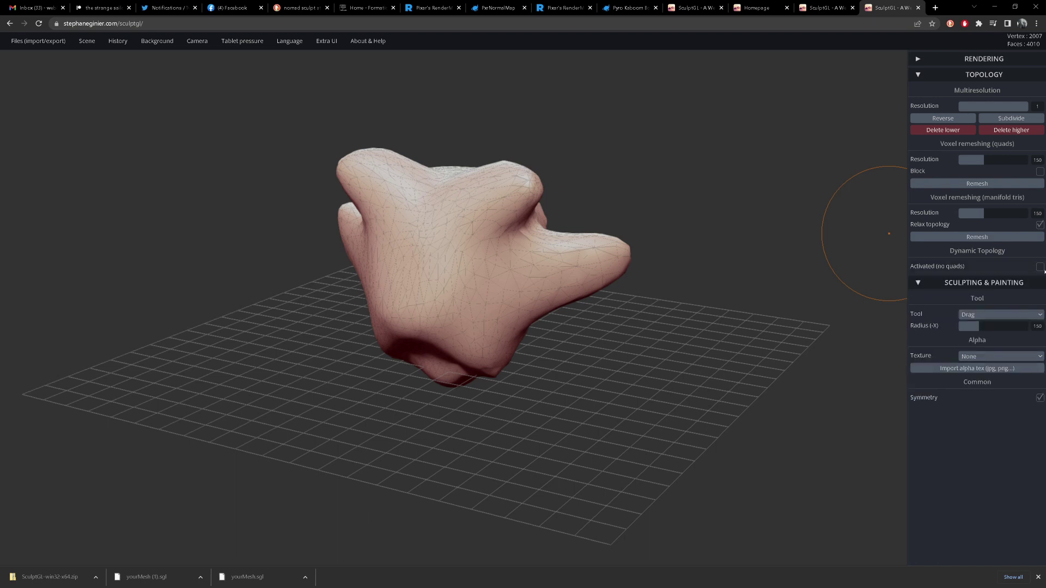
{"action": "mouse_move", "coordinate": [627, 252]}
{"action": "left_mouse_down"}
{"action": "mouse_move", "coordinate": [712, 221]}
{"action": "mouse_move", "coordinate": [774, 174]}
{"action": "mouse_move", "coordinate": [777, 62]}
{"action": "mouse_move", "coordinate": [787, 51]}
{"action": "left_mouse_up"}
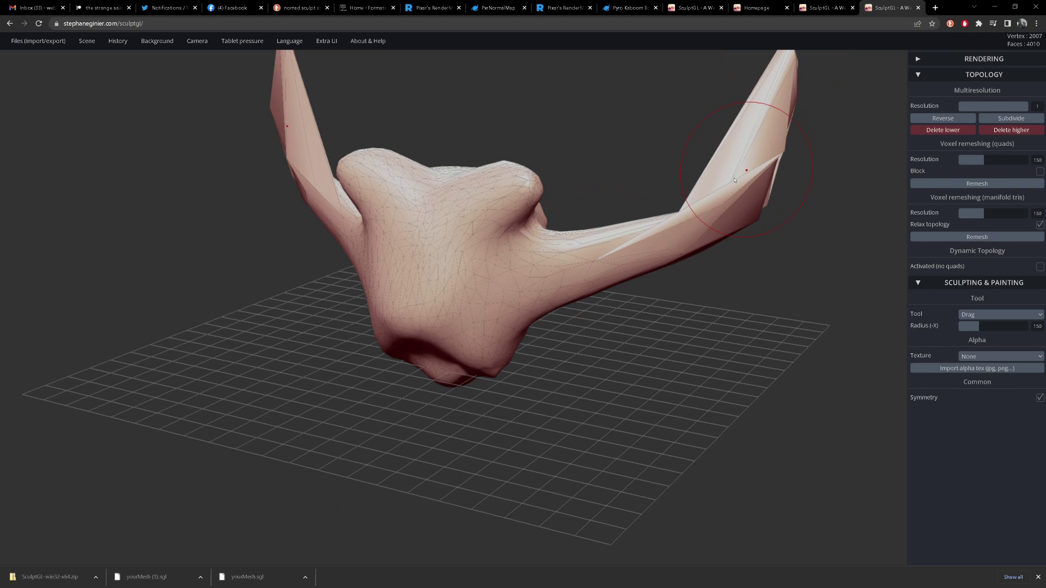
{"action": "mouse_move", "coordinate": [648, 240]}
{"action": "left_mouse_down"}
{"action": "mouse_move", "coordinate": [702, 229]}
{"action": "mouse_move", "coordinate": [766, 292]}
{"action": "left_mouse_up"}
{"action": "mouse_move", "coordinate": [572, 267]}
{"action": "left_mouse_down"}
{"action": "mouse_move", "coordinate": [620, 286]}
{"action": "mouse_move", "coordinate": [665, 342]}
{"action": "left_mouse_up"}
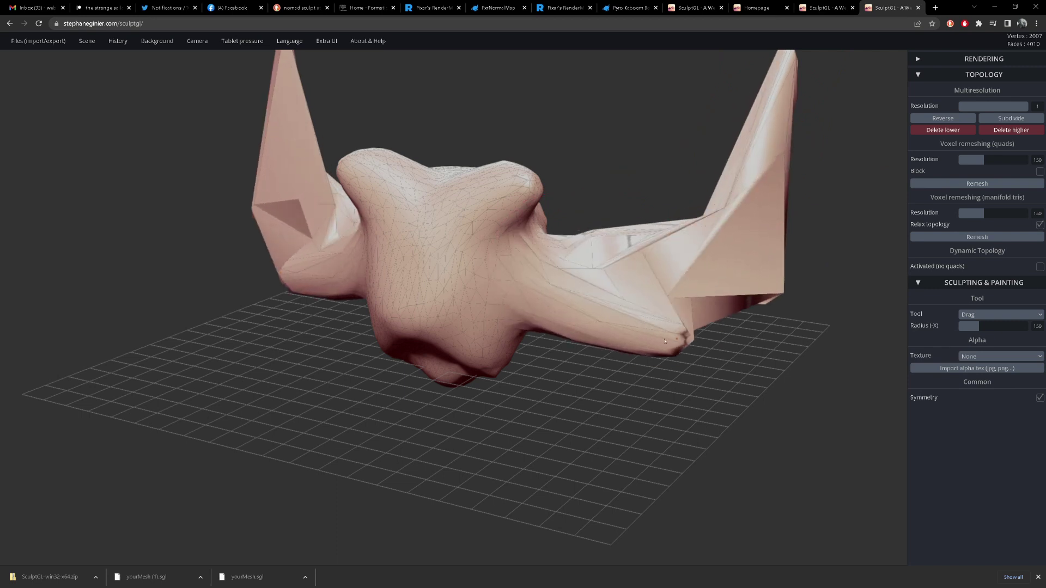
{"action": "left_click_drag", "start_coordinate": [546, 286], "coordinate": [618, 362]}
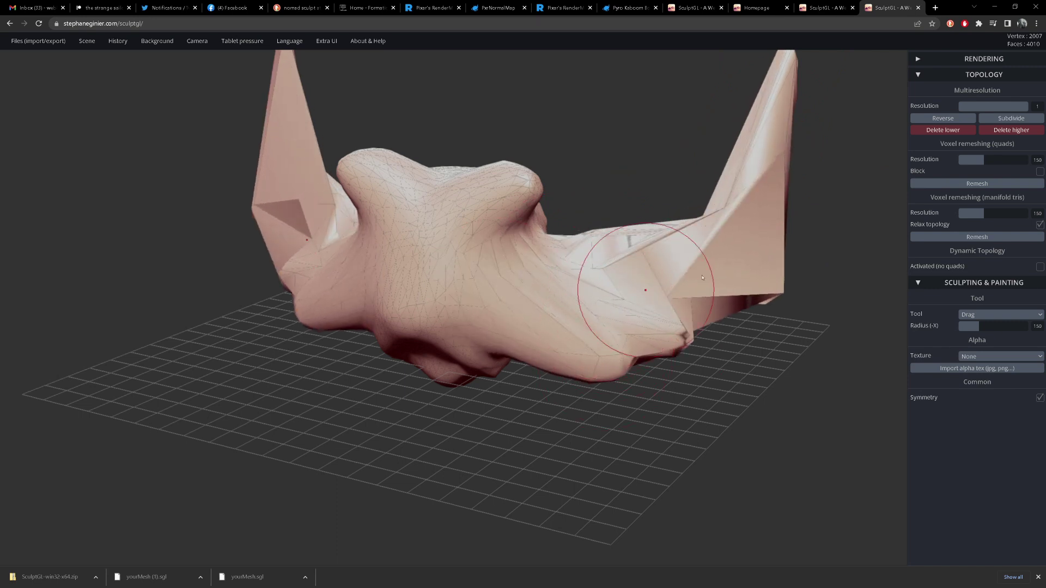
Step: Reactivate dynamic topology, smooth the stretched arms into rounded upward-curving limbs, and reshape their inner bend
{"action": "left_click", "coordinate": [1039, 268]}
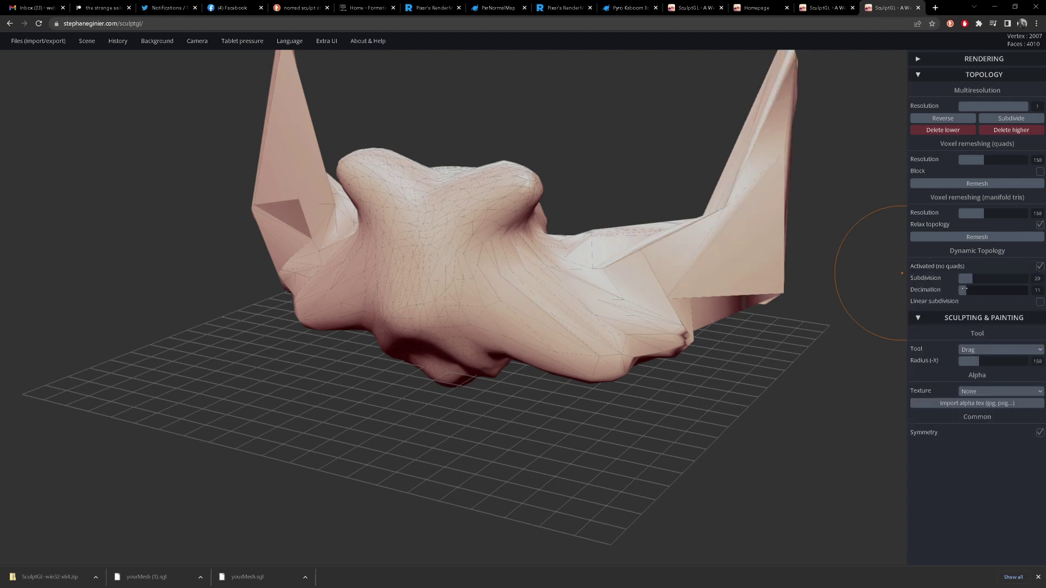
{"action": "middle_click_drag", "start_coordinate": [757, 186], "coordinate": [751, 210]}
{"action": "key", "text": "shift"}
{"action": "mouse_move", "coordinate": [773, 111]}
{"action": "left_mouse_down", "text": "shift"}
{"action": "mouse_move", "coordinate": [727, 273]}
{"action": "mouse_move", "coordinate": [734, 306]}
{"action": "mouse_move", "coordinate": [708, 305]}
{"action": "mouse_move", "coordinate": [692, 288]}
{"action": "mouse_move", "coordinate": [670, 305]}
{"action": "mouse_move", "coordinate": [659, 348]}
{"action": "mouse_move", "coordinate": [684, 267]}
{"action": "mouse_move", "coordinate": [692, 289]}
{"action": "mouse_move", "coordinate": [640, 272]}
{"action": "mouse_move", "coordinate": [603, 282]}
{"action": "mouse_move", "coordinate": [697, 163]}
{"action": "left_mouse_up", "text": "shift"}
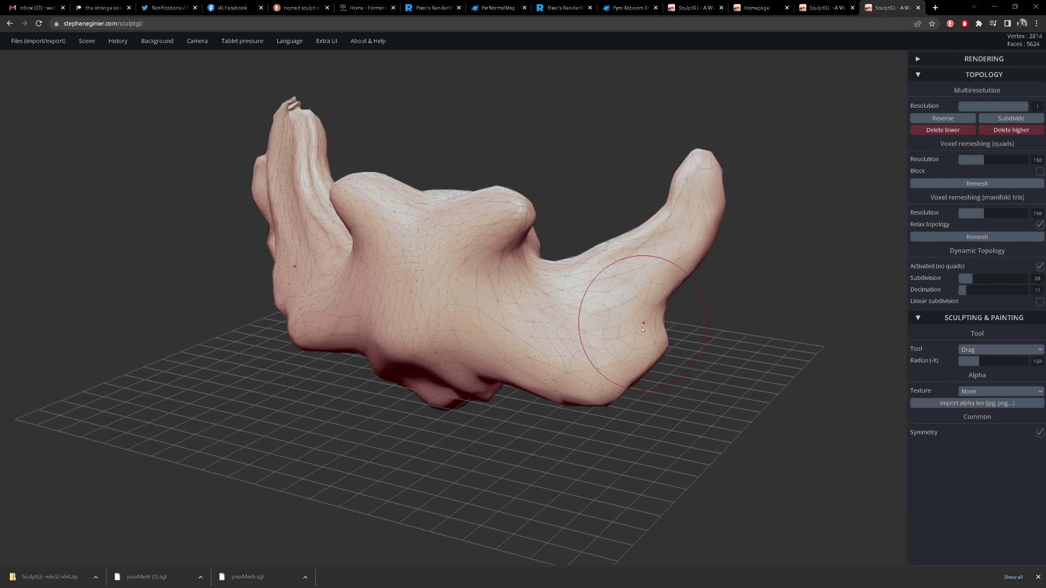
{"action": "mouse_move", "coordinate": [649, 308]}
{"action": "left_mouse_down"}
{"action": "mouse_move", "coordinate": [621, 311]}
{"action": "mouse_move", "coordinate": [608, 297]}
{"action": "mouse_move", "coordinate": [637, 300]}
{"action": "left_mouse_up"}
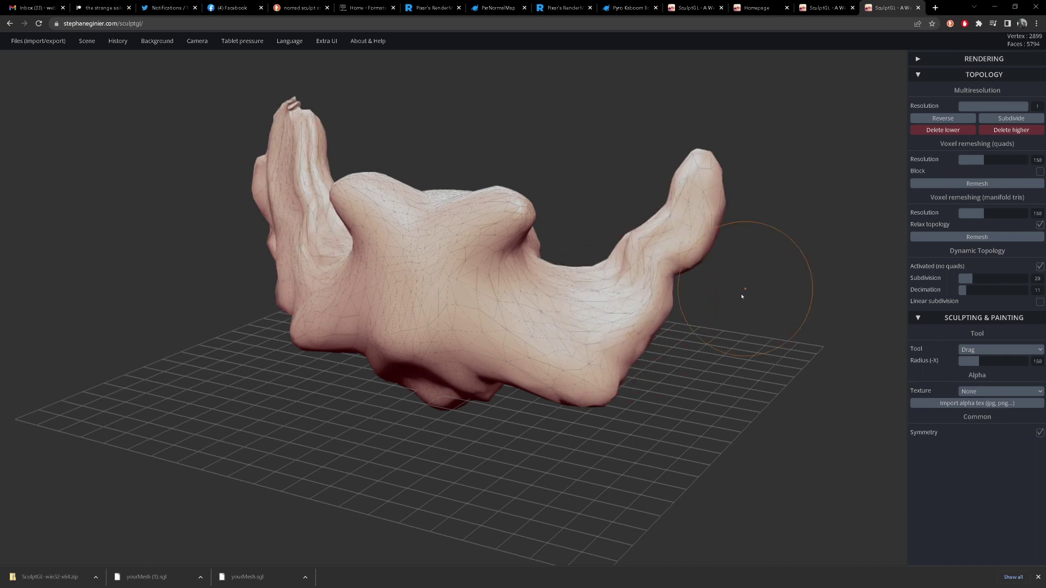
Step: Pull a symmetric pair of tall horns up from the head and smooth the bulging front and lower body
{"action": "left_click_drag", "start_coordinate": [742, 297], "coordinate": [651, 318]}
{"action": "mouse_move", "coordinate": [443, 308]}
{"action": "left_mouse_down"}
{"action": "mouse_move", "coordinate": [393, 306]}
{"action": "mouse_move", "coordinate": [416, 231]}
{"action": "mouse_move", "coordinate": [547, 131]}
{"action": "left_mouse_up"}
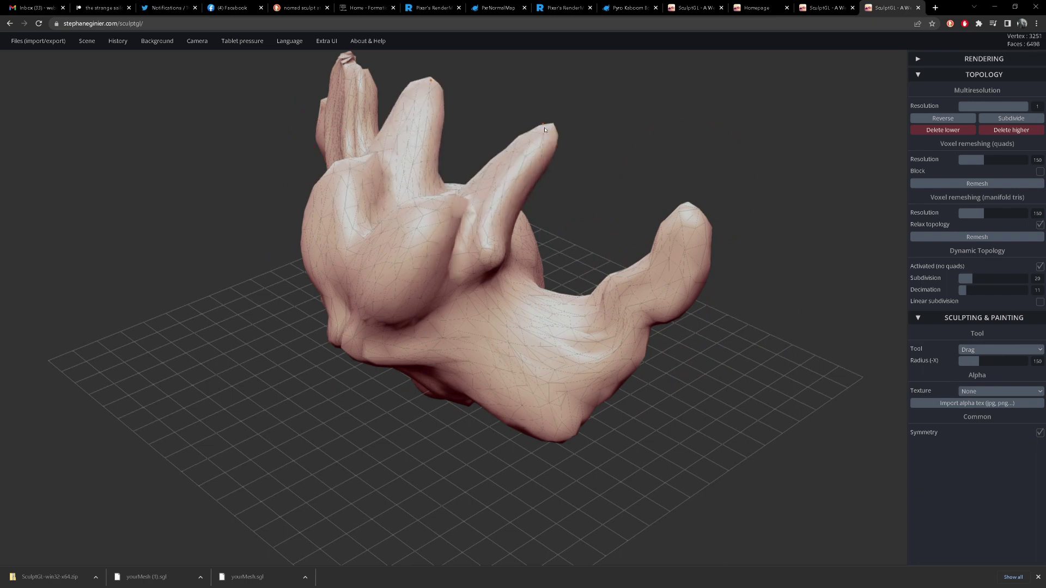
{"action": "key", "text": "shift"}
{"action": "mouse_move", "coordinate": [448, 264]}
{"action": "left_mouse_down", "text": "shift"}
{"action": "mouse_move", "coordinate": [458, 275]}
{"action": "mouse_move", "coordinate": [431, 243]}
{"action": "mouse_move", "coordinate": [397, 275]}
{"action": "mouse_move", "coordinate": [386, 244]}
{"action": "mouse_move", "coordinate": [414, 223]}
{"action": "left_mouse_up", "text": "shift"}
{"action": "left_click_drag", "start_coordinate": [574, 224], "coordinate": [637, 197]}
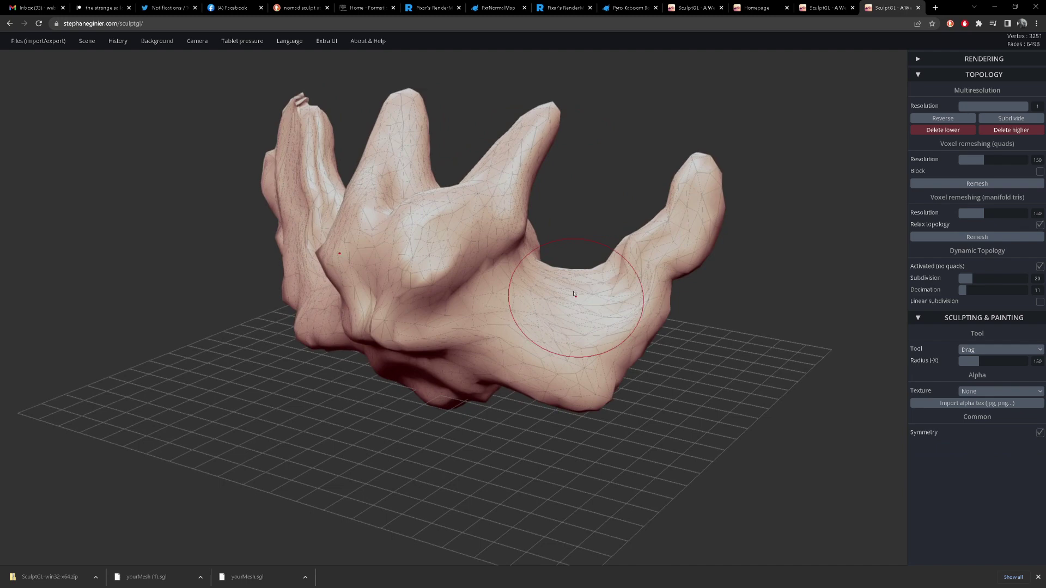
{"action": "mouse_move", "coordinate": [439, 317]}
{"action": "left_mouse_down", "text": "shift"}
{"action": "mouse_move", "coordinate": [359, 308]}
{"action": "mouse_move", "coordinate": [340, 280]}
{"action": "mouse_move", "coordinate": [381, 326]}
{"action": "mouse_move", "coordinate": [487, 312]}
{"action": "left_mouse_up", "text": "shift"}
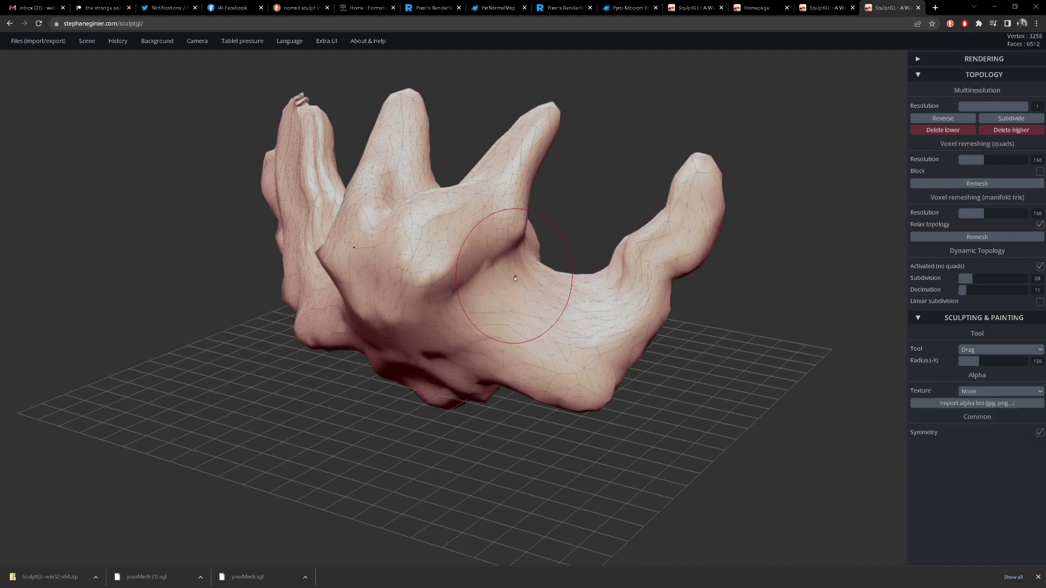
Step: Carve symmetric wrinkles across the face and the sides of the body with the Crease tool
{"action": "key", "text": "w"}
{"action": "key", "text": "w"}
{"action": "left_click", "coordinate": [977, 351]}
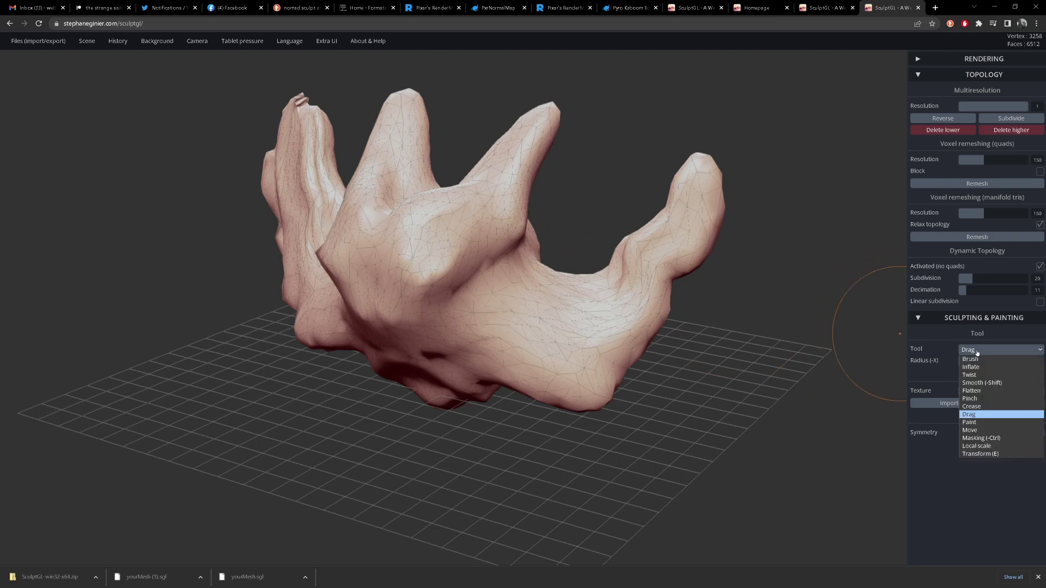
{"action": "left_click", "coordinate": [982, 407]}
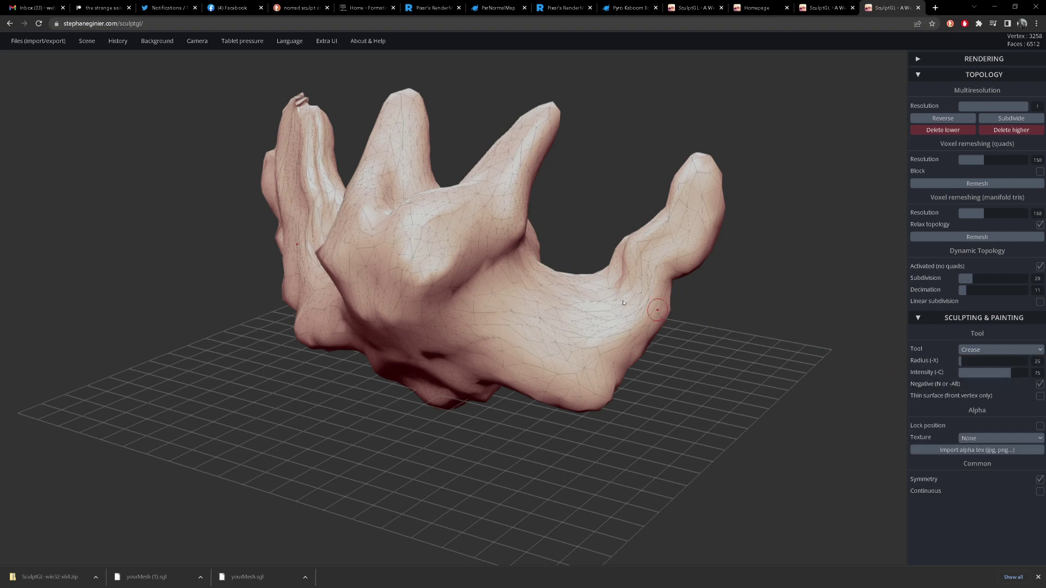
{"action": "mouse_move", "coordinate": [468, 314]}
{"action": "left_mouse_down"}
{"action": "mouse_move", "coordinate": [502, 320]}
{"action": "mouse_move", "coordinate": [618, 305]}
{"action": "mouse_move", "coordinate": [498, 331]}
{"action": "mouse_move", "coordinate": [414, 322]}
{"action": "mouse_move", "coordinate": [484, 233]}
{"action": "mouse_move", "coordinate": [436, 228]}
{"action": "mouse_move", "coordinate": [410, 279]}
{"action": "left_mouse_up"}
{"action": "left_click_drag", "start_coordinate": [455, 310], "coordinate": [536, 304]}
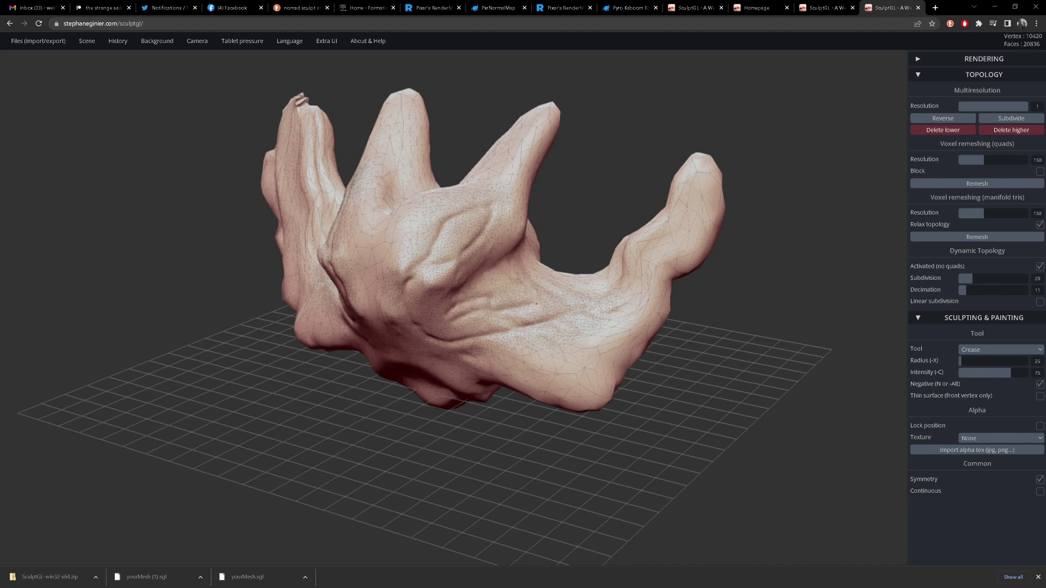
{"action": "left_click_drag", "start_coordinate": [462, 222], "coordinate": [406, 248]}
{"action": "mouse_move", "coordinate": [388, 310]}
{"action": "left_mouse_down"}
{"action": "mouse_move", "coordinate": [391, 254]}
{"action": "mouse_move", "coordinate": [454, 214]}
{"action": "mouse_move", "coordinate": [486, 287]}
{"action": "left_mouse_up"}
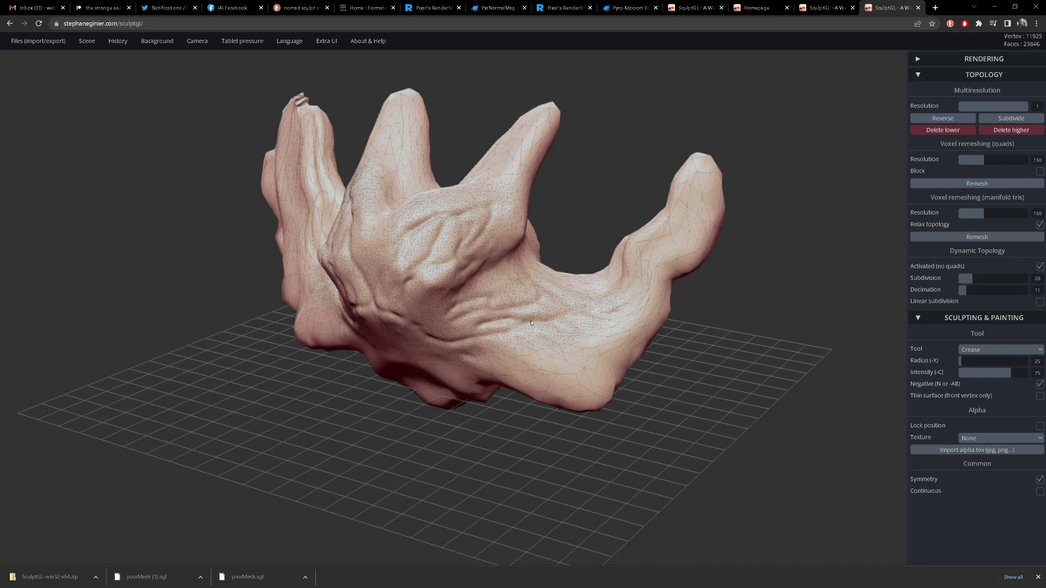
Step: Add finer crease lines where the arm joins the side of the body
{"action": "scroll", "coordinate": [475, 343], "scroll_direction": "up", "scroll_amount": 5}
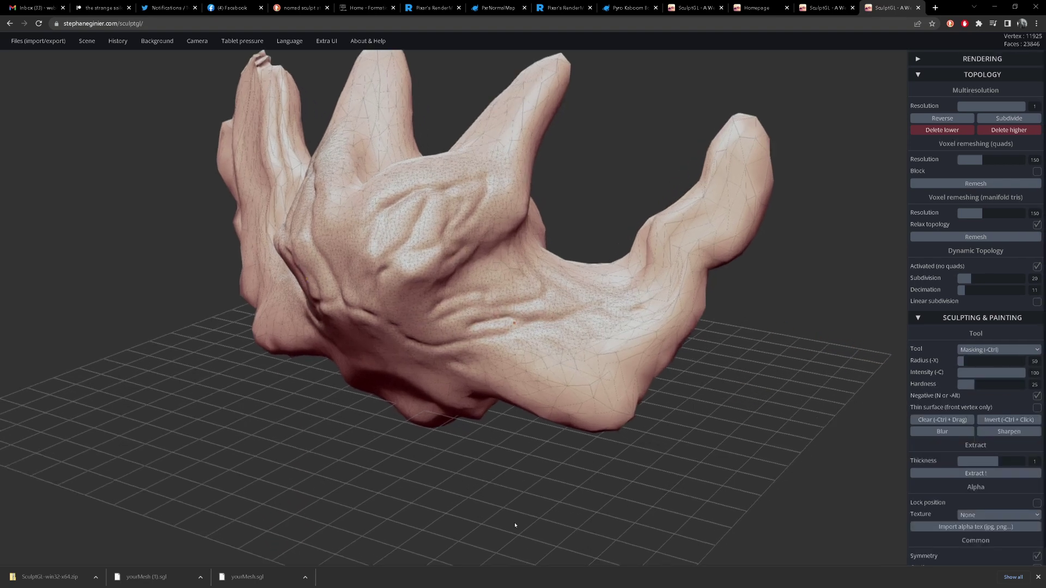
{"action": "left_click_drag", "start_coordinate": [499, 313], "coordinate": [563, 319]}
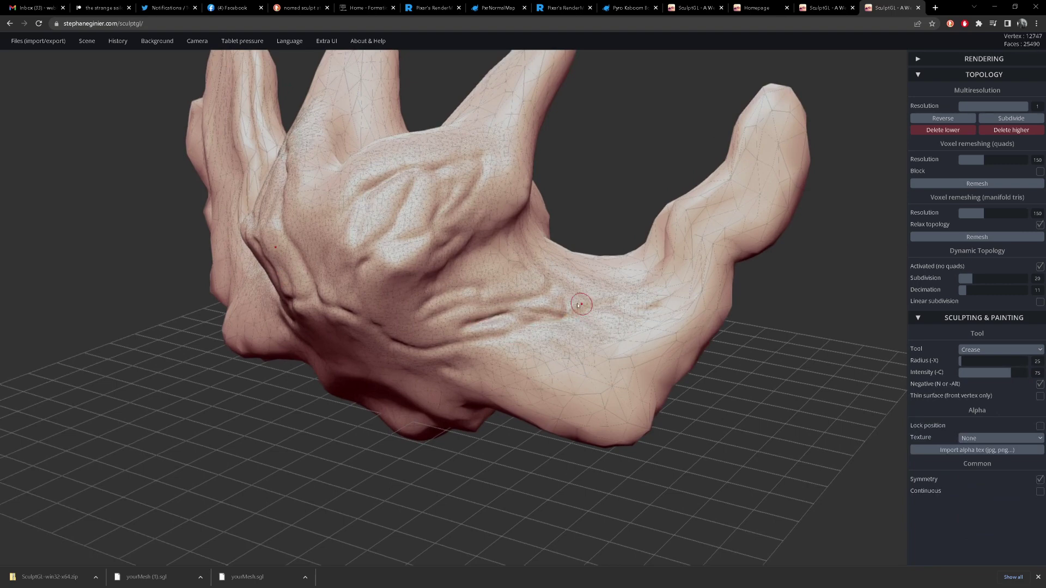
{"action": "scroll", "coordinate": [578, 305], "scroll_direction": "up", "scroll_amount": 3}
{"action": "scroll", "coordinate": [504, 339], "scroll_direction": "up", "scroll_amount": 3}
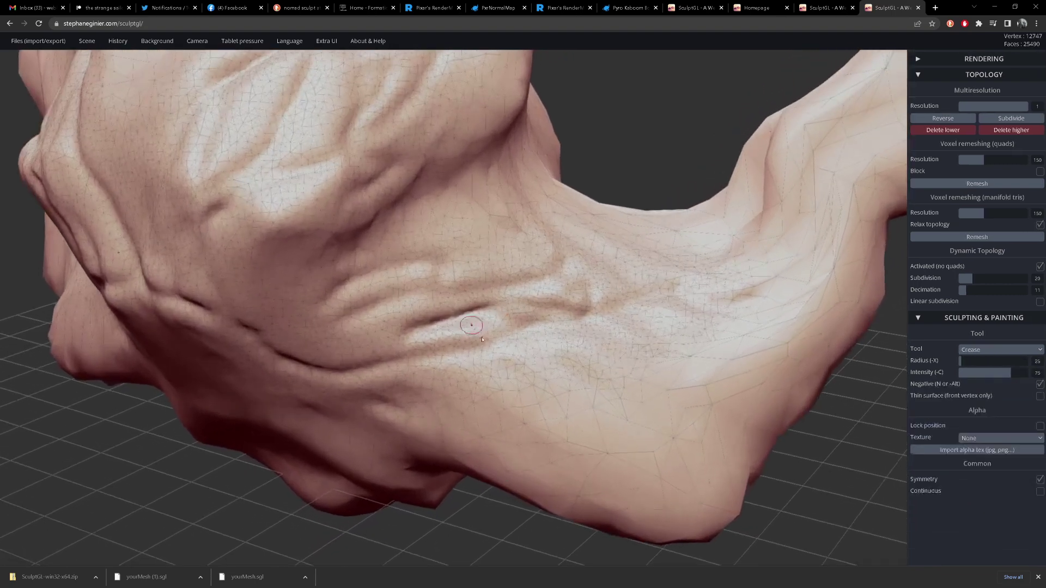
{"action": "mouse_move", "coordinate": [475, 361]}
{"action": "left_mouse_down"}
{"action": "mouse_move", "coordinate": [505, 360]}
{"action": "mouse_move", "coordinate": [556, 320]}
{"action": "mouse_move", "coordinate": [549, 273]}
{"action": "mouse_move", "coordinate": [477, 254]}
{"action": "mouse_move", "coordinate": [404, 257]}
{"action": "mouse_move", "coordinate": [434, 243]}
{"action": "left_mouse_up"}
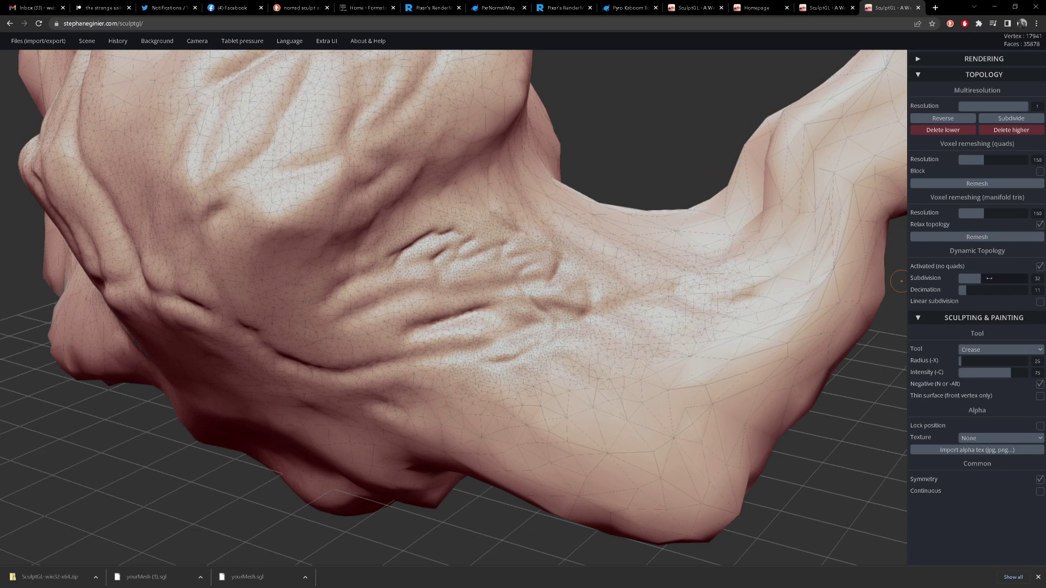
Step: Set the dynamic topology subdivision to 32 and carve sharper creases over the wrinkled arm base
{"action": "left_click_drag", "start_coordinate": [517, 266], "coordinate": [414, 319]}
{"action": "mouse_move", "coordinate": [414, 312]}
{"action": "left_mouse_down"}
{"action": "mouse_move", "coordinate": [495, 267]}
{"action": "mouse_move", "coordinate": [528, 279]}
{"action": "left_mouse_up"}
{"action": "left_click_drag", "start_coordinate": [545, 299], "coordinate": [574, 302]}
{"action": "left_click_drag", "start_coordinate": [578, 344], "coordinate": [646, 349]}
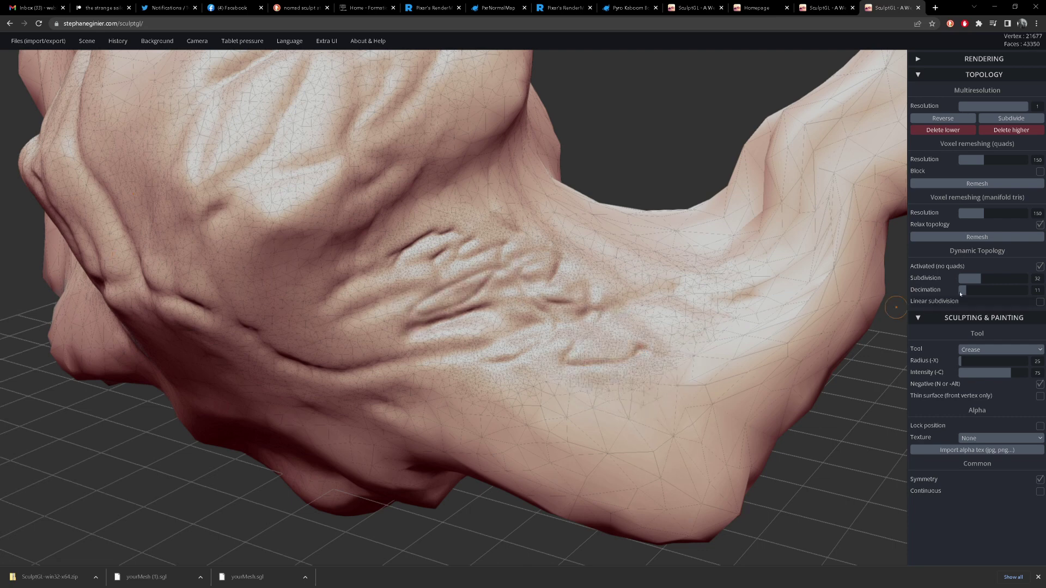
Step: Carve more creases farther along the arm base with subdivision raised to 38 and decimation lowered to 4
{"action": "mouse_move", "coordinate": [673, 313]}
{"action": "left_mouse_down"}
{"action": "mouse_move", "coordinate": [627, 384]}
{"action": "mouse_move", "coordinate": [544, 397]}
{"action": "mouse_move", "coordinate": [569, 357]}
{"action": "left_mouse_up"}
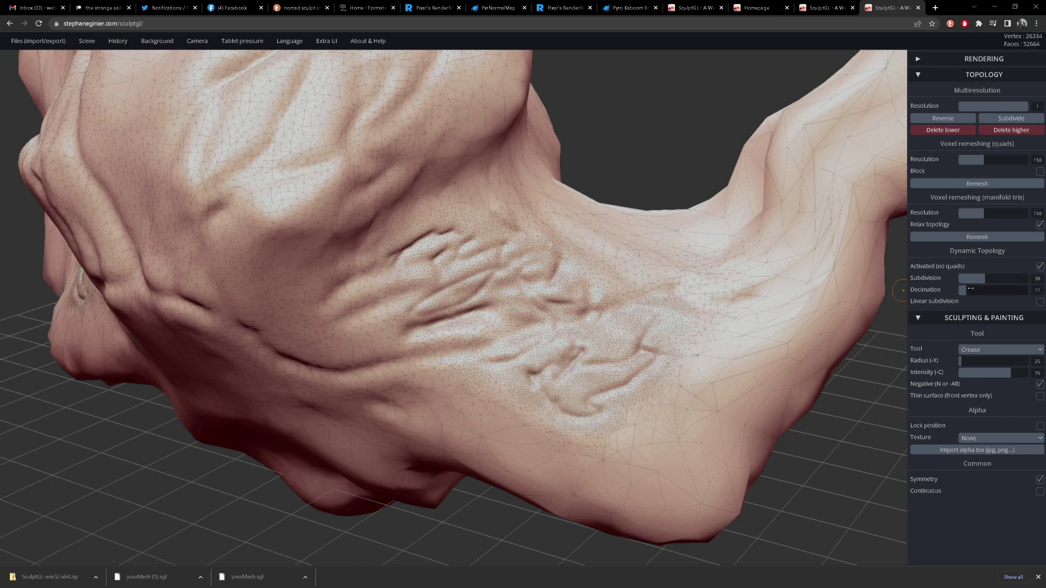
{"action": "mouse_move", "coordinate": [657, 343]}
{"action": "left_mouse_down"}
{"action": "mouse_move", "coordinate": [673, 348]}
{"action": "mouse_move", "coordinate": [640, 334]}
{"action": "left_mouse_up"}
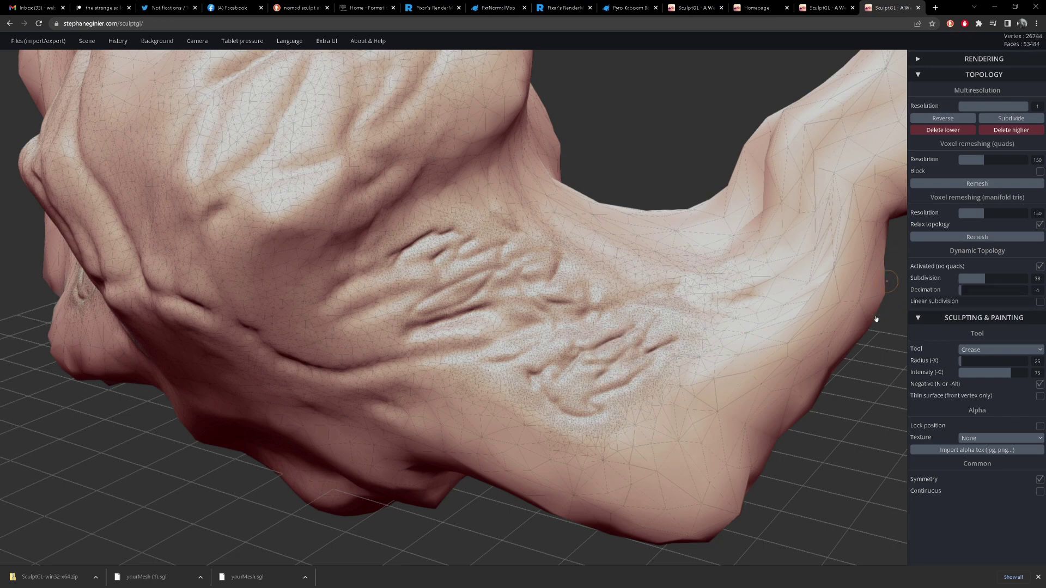
{"action": "mouse_move", "coordinate": [676, 312]}
{"action": "left_mouse_down"}
{"action": "mouse_move", "coordinate": [630, 382]}
{"action": "mouse_move", "coordinate": [650, 418]}
{"action": "mouse_move", "coordinate": [684, 395]}
{"action": "mouse_move", "coordinate": [672, 352]}
{"action": "left_mouse_up"}
{"action": "mouse_move", "coordinate": [511, 222]}
{"action": "left_mouse_down"}
{"action": "mouse_move", "coordinate": [544, 221]}
{"action": "mouse_move", "coordinate": [627, 275]}
{"action": "left_mouse_up"}
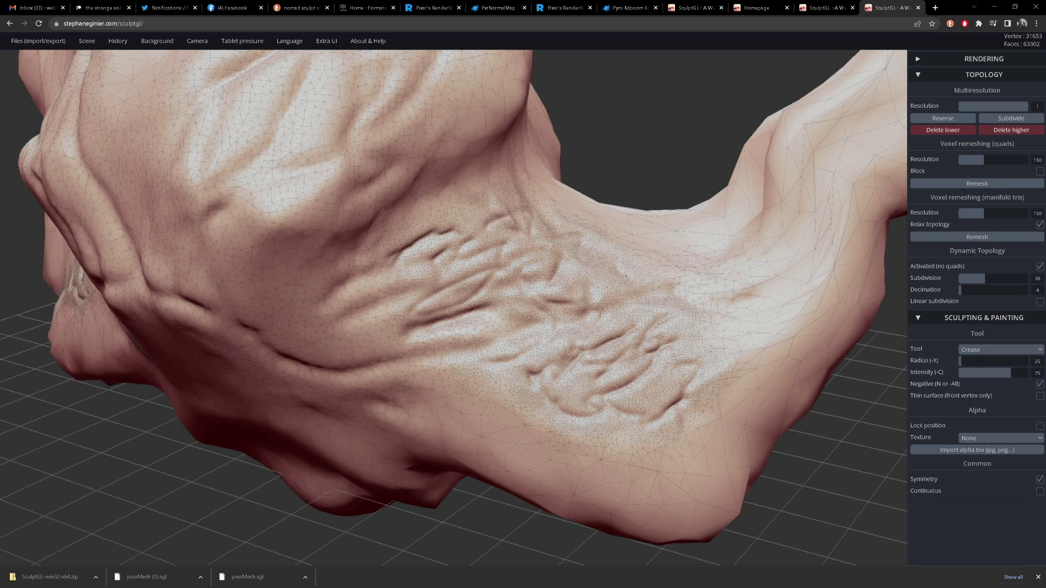
Step: Return the subdivision to 20 and switch to the Drag tool with a radius of 218
{"action": "right_click_drag", "start_coordinate": [591, 298], "coordinate": [529, 221], "text": "ctrl"}
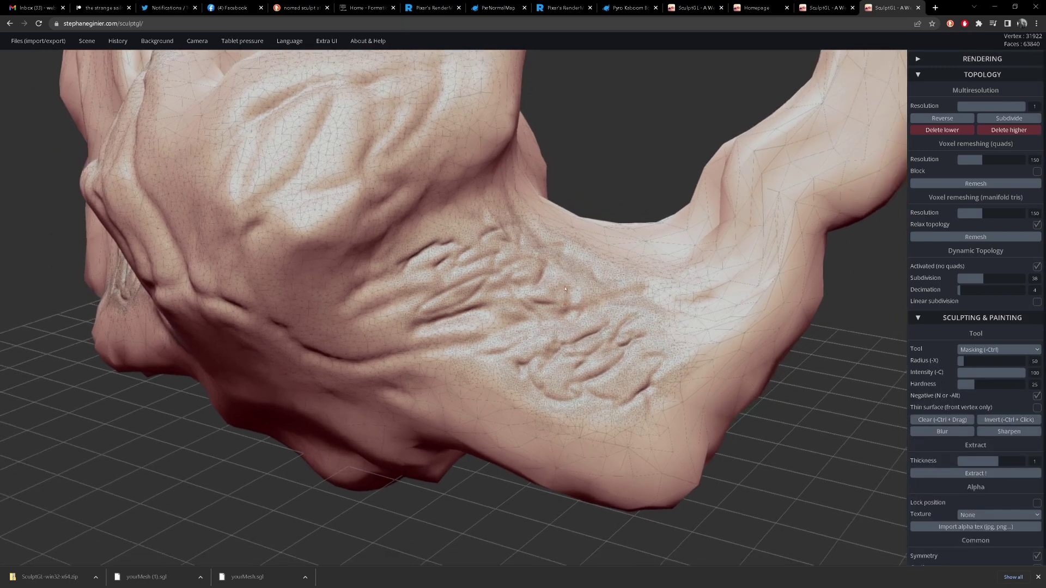
{"action": "right_click_drag", "start_coordinate": [556, 305], "coordinate": [680, 220], "text": "ctrl"}
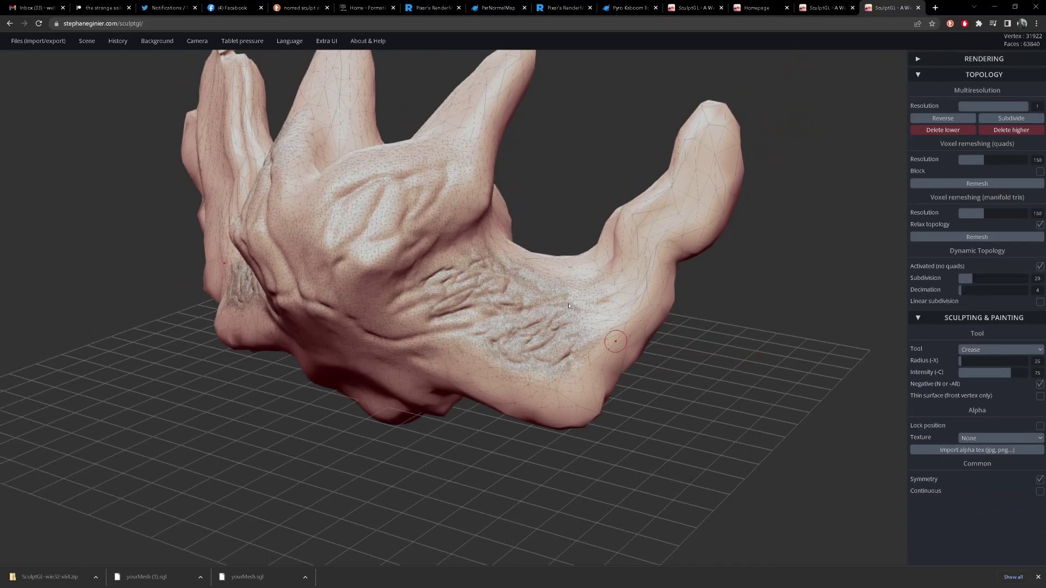
{"action": "left_click", "coordinate": [1001, 350]}
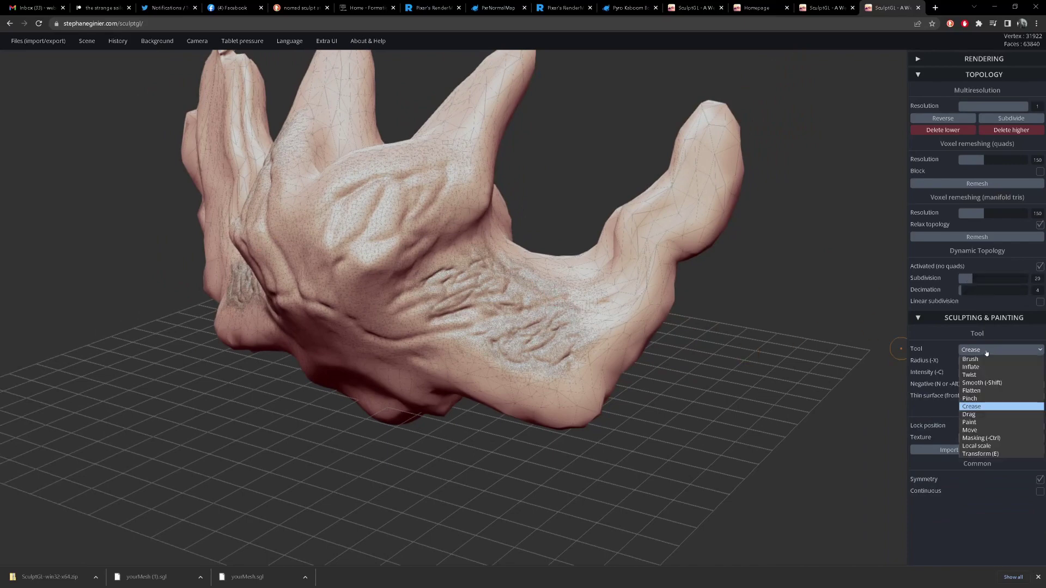
{"action": "left_click", "coordinate": [986, 416]}
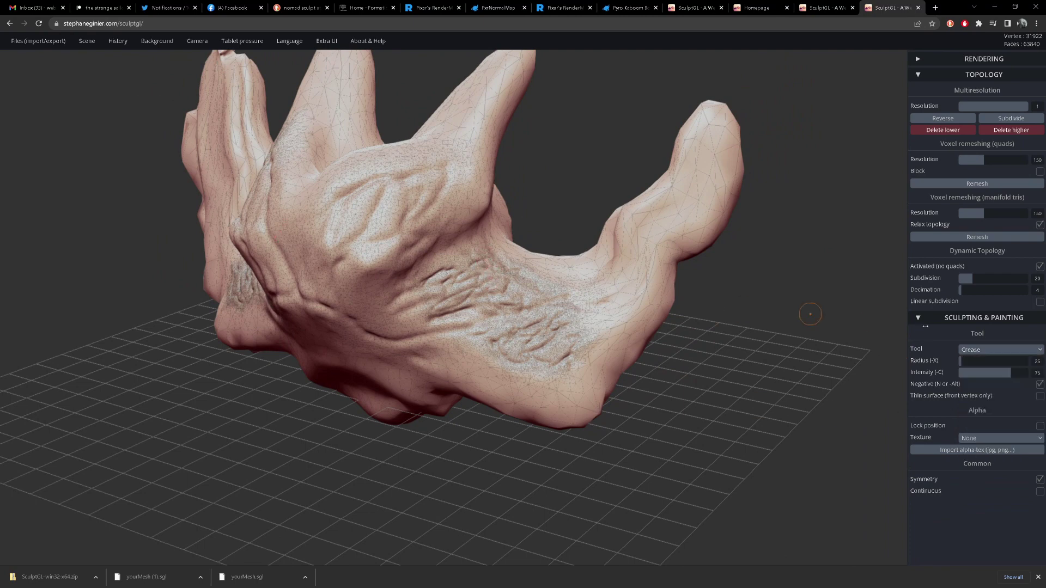
{"action": "left_click", "coordinate": [988, 352]}
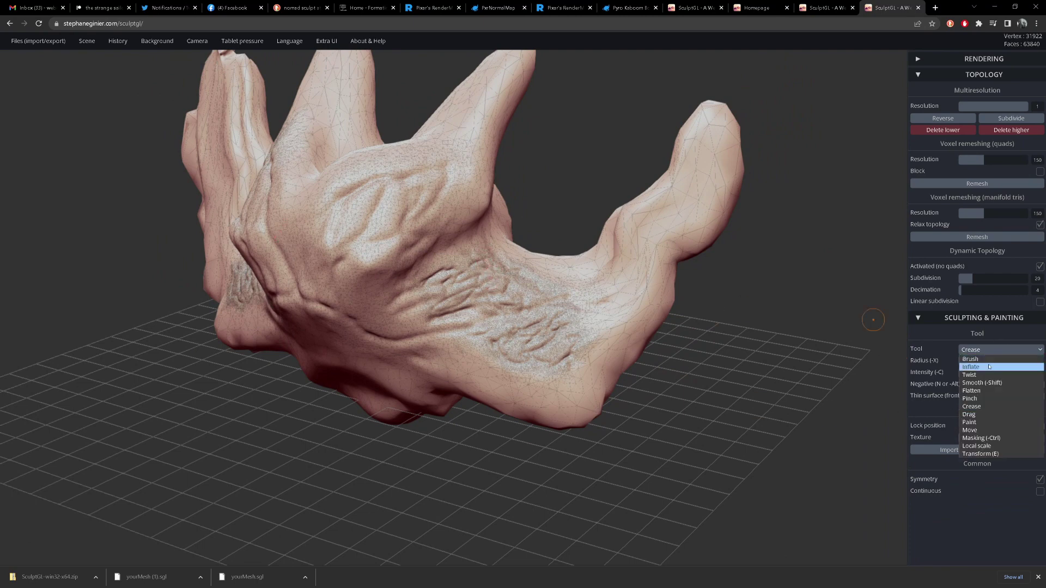
{"action": "left_click", "coordinate": [982, 417]}
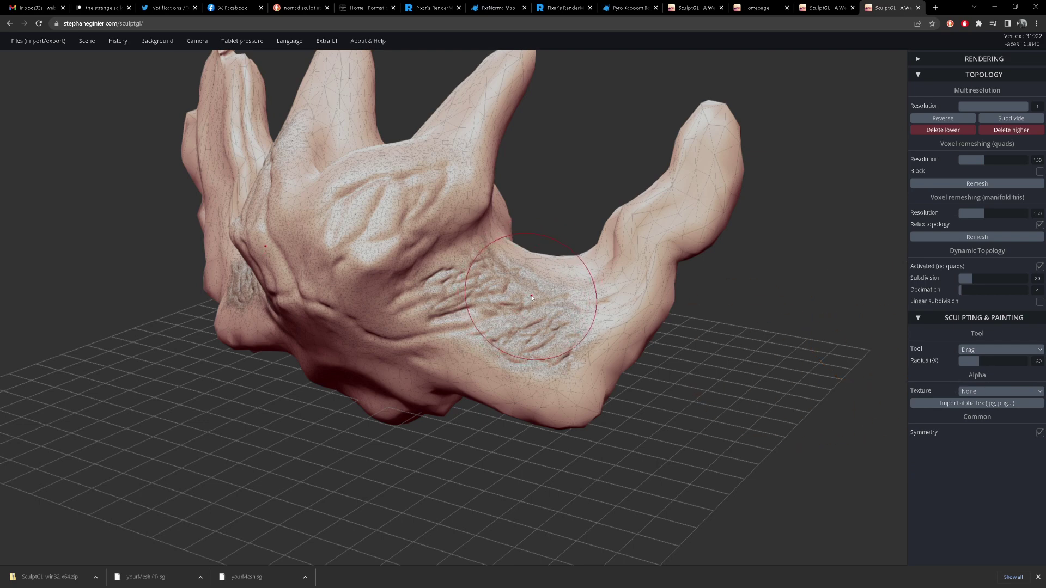
{"action": "key", "text": "x"}
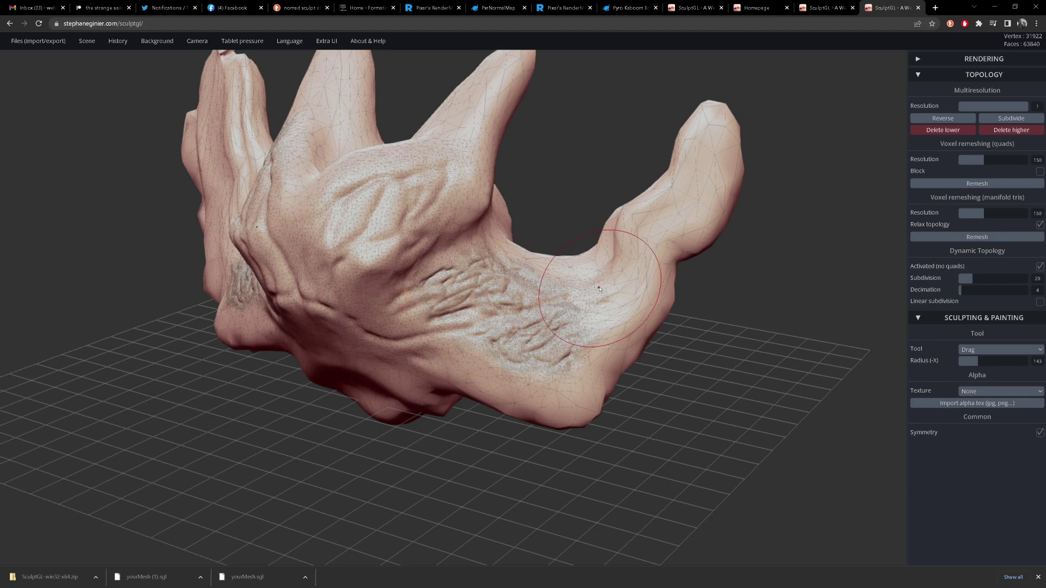
{"action": "key", "text": "x"}
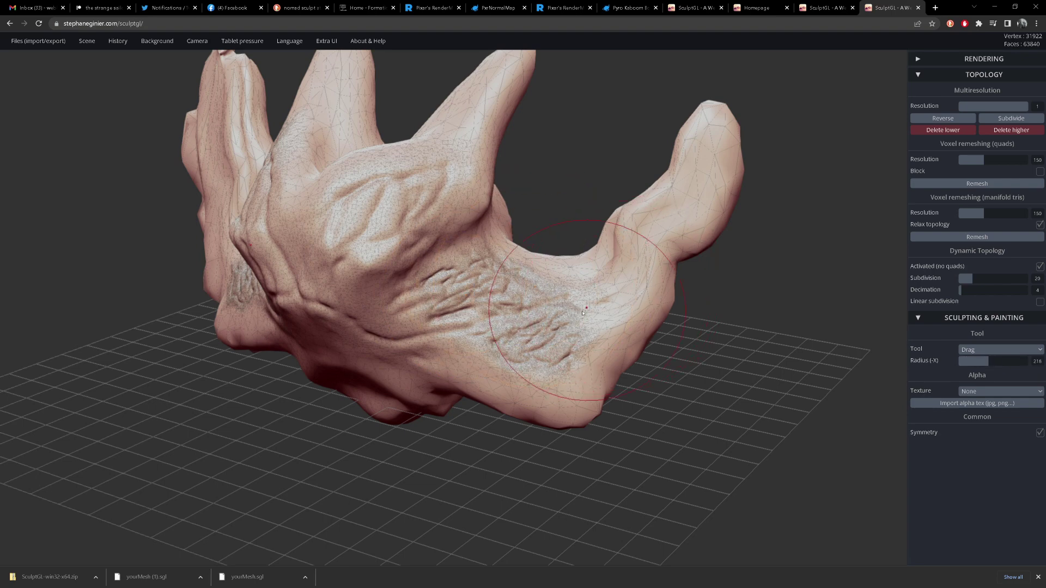
{"action": "right_click_drag", "start_coordinate": [575, 288], "coordinate": [517, 229], "text": "ctrl"}
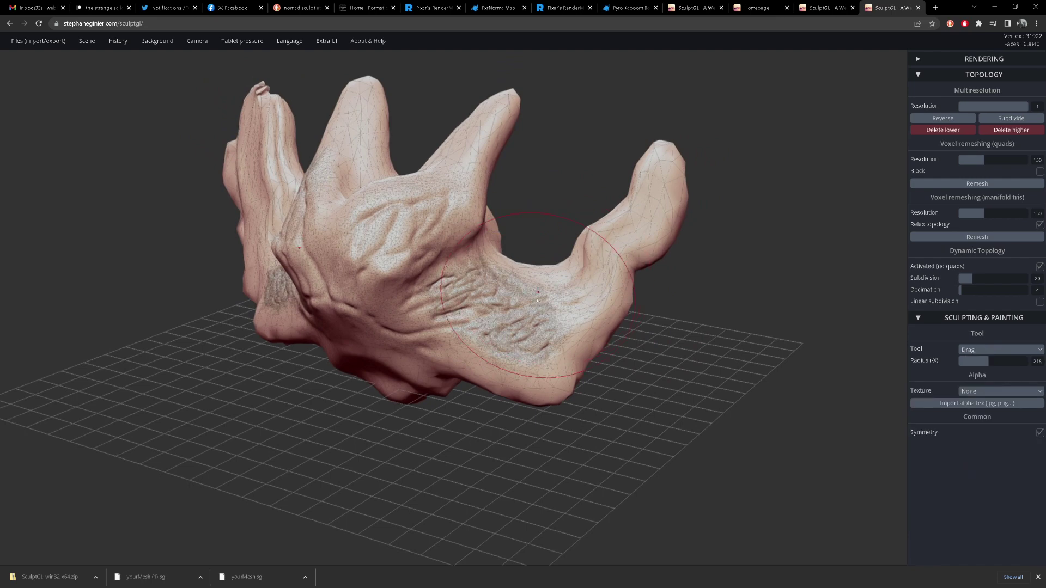
{"action": "mouse_move", "coordinate": [537, 301]}
{"action": "right_mouse_down", "text": "ctrl"}
{"action": "mouse_move", "coordinate": [520, 281]}
{"action": "mouse_move", "coordinate": [547, 312]}
{"action": "mouse_move", "coordinate": [526, 286]}
{"action": "mouse_move", "coordinate": [546, 251]}
{"action": "mouse_move", "coordinate": [588, 229]}
{"action": "mouse_move", "coordinate": [540, 234]}
{"action": "mouse_move", "coordinate": [532, 259]}
{"action": "mouse_move", "coordinate": [513, 260]}
{"action": "mouse_move", "coordinate": [680, 210]}
{"action": "right_mouse_up", "text": "ctrl"}
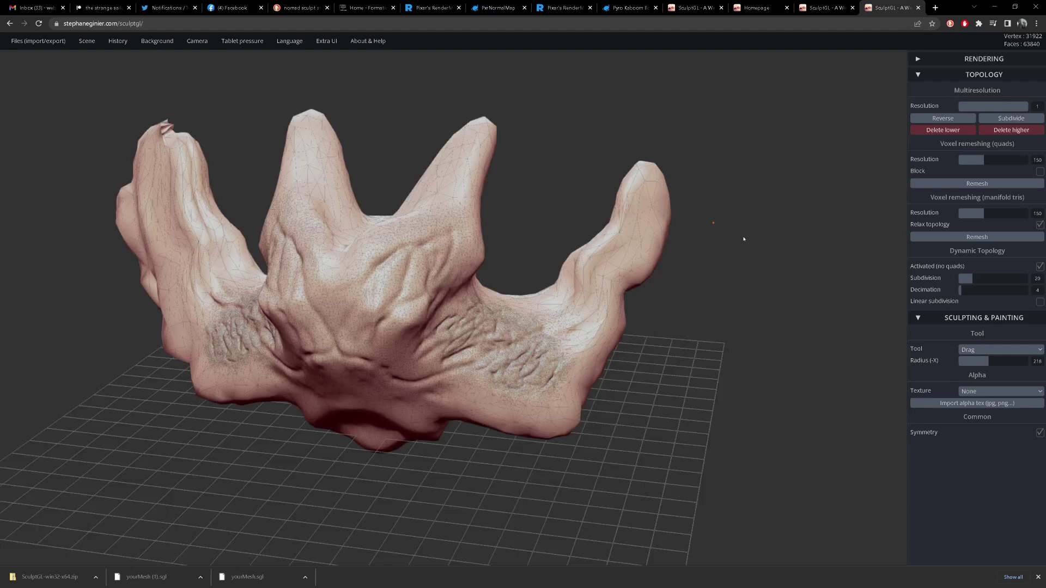
Step: Smooth away the wrinkles on the front of the head and hide the wireframe
{"action": "left_click_drag", "start_coordinate": [744, 238], "coordinate": [708, 229]}
{"action": "middle_click_drag", "start_coordinate": [565, 237], "coordinate": [605, 235]}
{"action": "mouse_move", "coordinate": [605, 236]}
{"action": "left_mouse_down"}
{"action": "mouse_move", "coordinate": [611, 226]}
{"action": "mouse_move", "coordinate": [557, 260]}
{"action": "left_mouse_up"}
{"action": "mouse_move", "coordinate": [548, 310]}
{"action": "left_mouse_down", "text": "shift"}
{"action": "mouse_move", "coordinate": [517, 335]}
{"action": "mouse_move", "coordinate": [457, 261]}
{"action": "mouse_move", "coordinate": [433, 327]}
{"action": "mouse_move", "coordinate": [480, 302]}
{"action": "mouse_move", "coordinate": [472, 340]}
{"action": "left_mouse_up", "text": "shift"}
{"action": "key", "text": "w"}
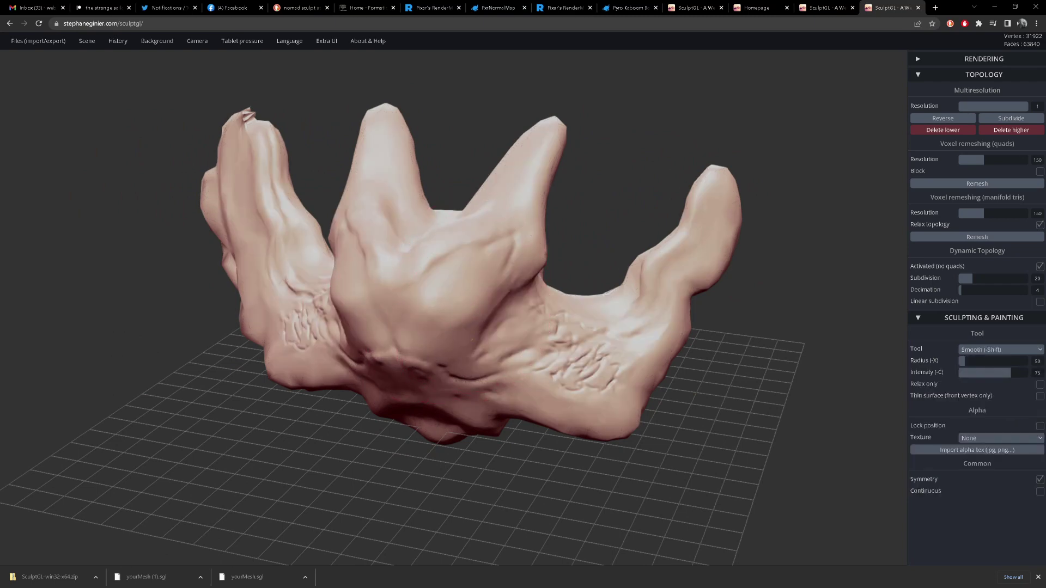
Step: Pull the underside of the body down into a thick lower torso with the Drag tool and even out its bottom
{"action": "middle_click_drag", "start_coordinate": [466, 479], "coordinate": [485, 441]}
{"action": "mouse_move", "coordinate": [485, 441]}
{"action": "left_mouse_down"}
{"action": "mouse_move", "coordinate": [517, 393]}
{"action": "mouse_move", "coordinate": [477, 380]}
{"action": "mouse_move", "coordinate": [459, 415]}
{"action": "mouse_move", "coordinate": [513, 372]}
{"action": "mouse_move", "coordinate": [490, 420]}
{"action": "mouse_move", "coordinate": [499, 459]}
{"action": "mouse_move", "coordinate": [485, 460]}
{"action": "mouse_move", "coordinate": [485, 480]}
{"action": "mouse_move", "coordinate": [481, 466]}
{"action": "mouse_move", "coordinate": [478, 486]}
{"action": "mouse_move", "coordinate": [419, 470]}
{"action": "left_mouse_up"}
{"action": "mouse_move", "coordinate": [478, 490]}
{"action": "left_mouse_down"}
{"action": "mouse_move", "coordinate": [436, 490]}
{"action": "mouse_move", "coordinate": [443, 495]}
{"action": "left_mouse_up"}
{"action": "left_click_drag", "start_coordinate": [408, 463], "coordinate": [452, 485]}
{"action": "mouse_move", "coordinate": [510, 457]}
{"action": "left_mouse_down"}
{"action": "mouse_move", "coordinate": [579, 457]}
{"action": "mouse_move", "coordinate": [630, 486]}
{"action": "left_mouse_up"}
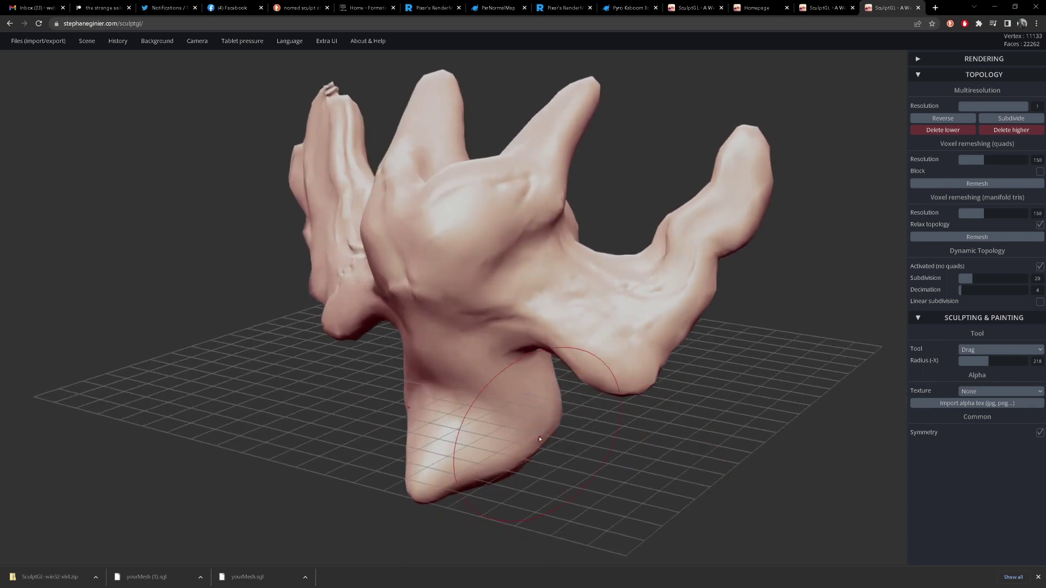
{"action": "left_click_drag", "start_coordinate": [537, 439], "coordinate": [518, 448]}
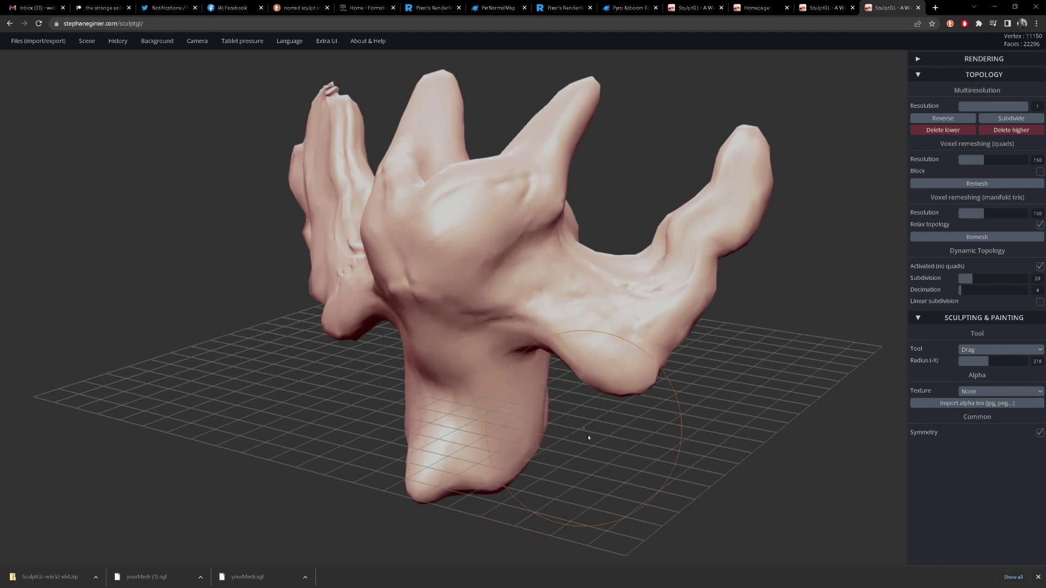
Step: Rework the lower part of the arm with the Drag tool, evening out its creased surface and outline
{"action": "left_click_drag", "start_coordinate": [560, 345], "coordinate": [596, 309]}
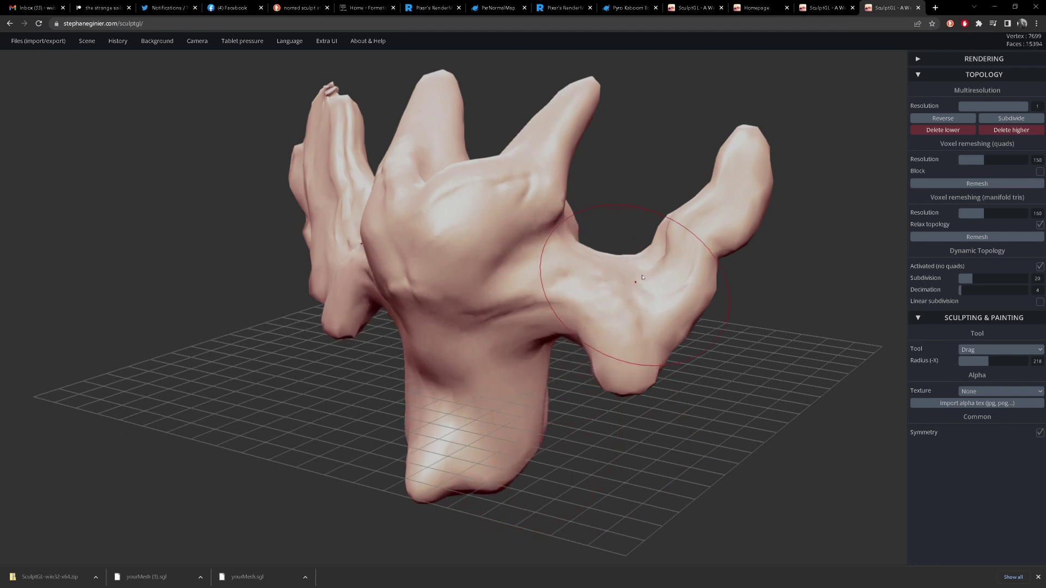
{"action": "left_click_drag", "start_coordinate": [638, 273], "coordinate": [632, 255]}
{"action": "left_click_drag", "start_coordinate": [670, 301], "coordinate": [716, 324]}
{"action": "right_click_drag", "start_coordinate": [727, 330], "coordinate": [699, 330]}
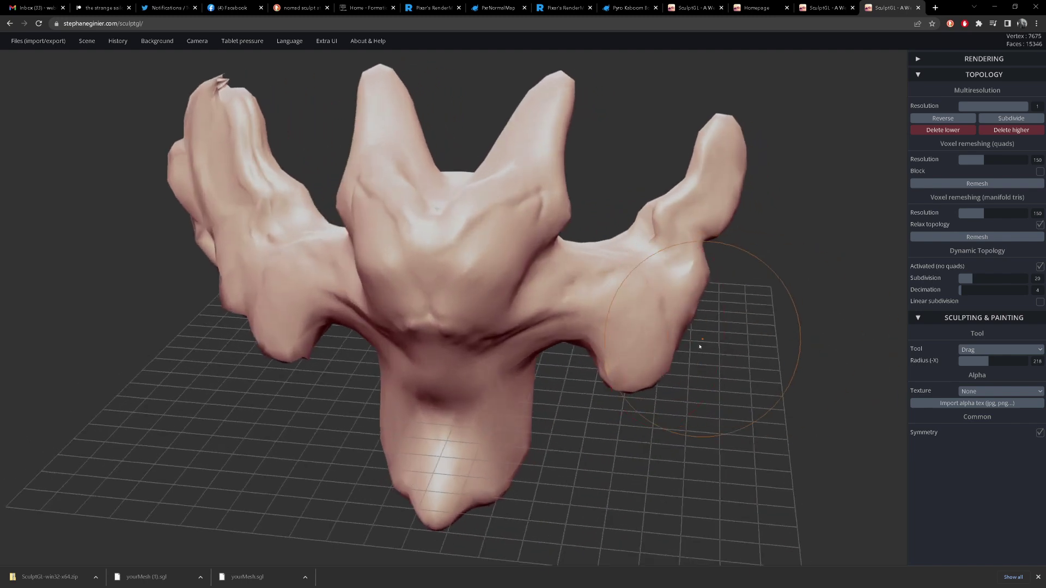
Step: Pull the upturned tip of the arm higher with the Drag tool
{"action": "scroll", "coordinate": [698, 330], "scroll_direction": "up", "scroll_amount": 3}
{"action": "scroll", "coordinate": [698, 331], "scroll_direction": "down", "scroll_amount": 4}
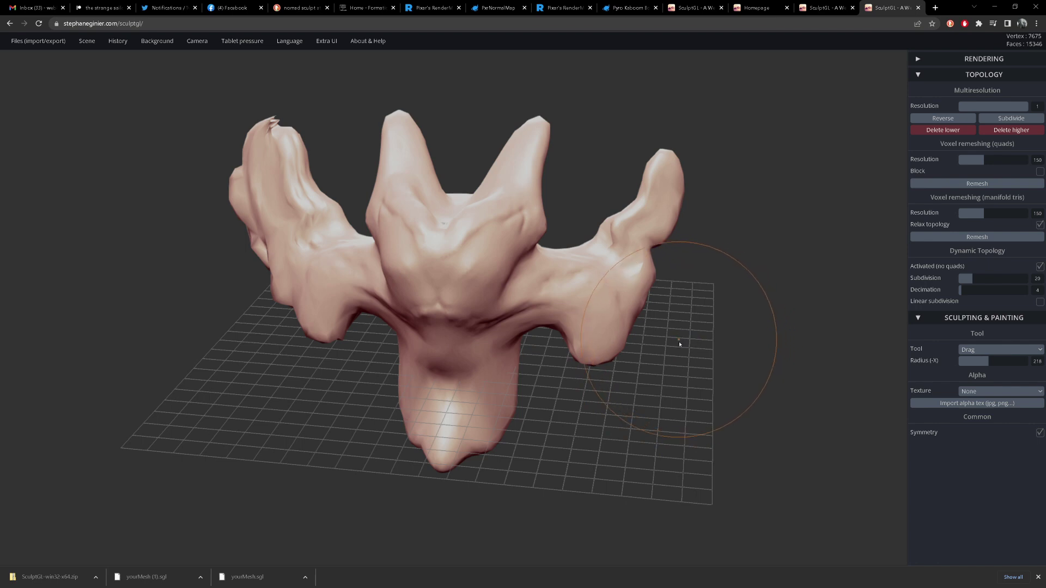
{"action": "left_click_drag", "start_coordinate": [695, 340], "coordinate": [674, 348]}
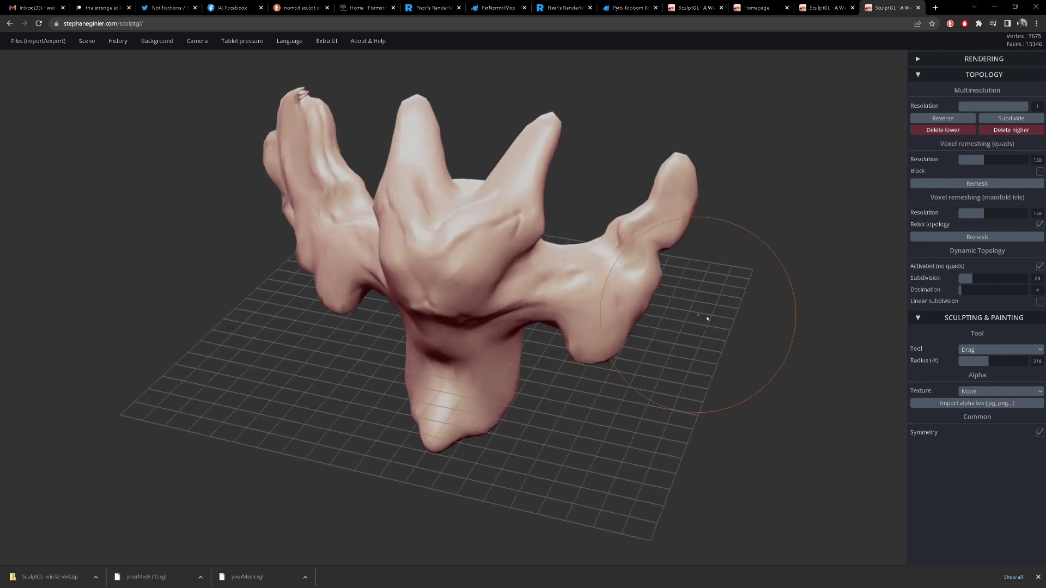
{"action": "mouse_move", "coordinate": [708, 319]}
{"action": "left_mouse_down"}
{"action": "mouse_move", "coordinate": [703, 334]}
{"action": "mouse_move", "coordinate": [721, 310]}
{"action": "mouse_move", "coordinate": [712, 296]}
{"action": "mouse_move", "coordinate": [705, 304]}
{"action": "left_mouse_up"}
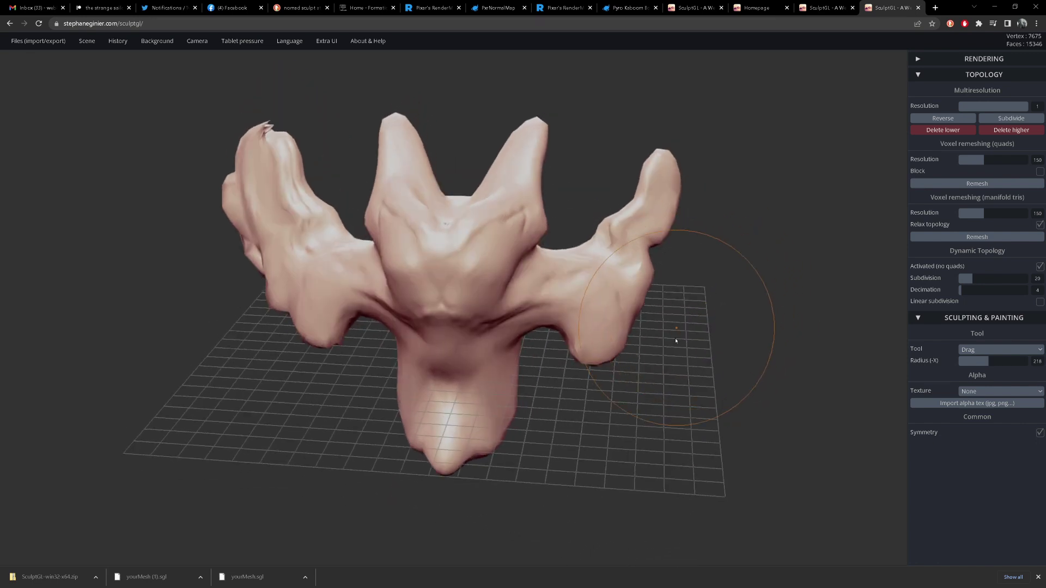
{"action": "left_click_drag", "start_coordinate": [677, 343], "coordinate": [698, 313]}
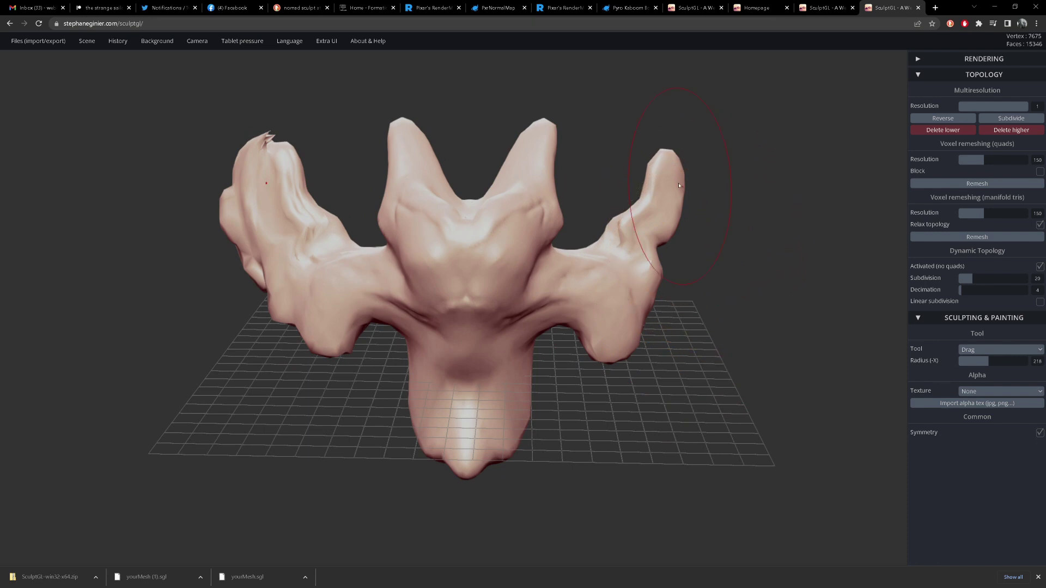
{"action": "mouse_move", "coordinate": [669, 186]}
{"action": "left_mouse_down"}
{"action": "mouse_move", "coordinate": [688, 129]}
{"action": "mouse_move", "coordinate": [675, 115]}
{"action": "left_mouse_up"}
Step: Switch to the Brush tool and build up rounded muscle volume on the arms, shoulders and torso
{"action": "mouse_move", "coordinate": [248, 45]}
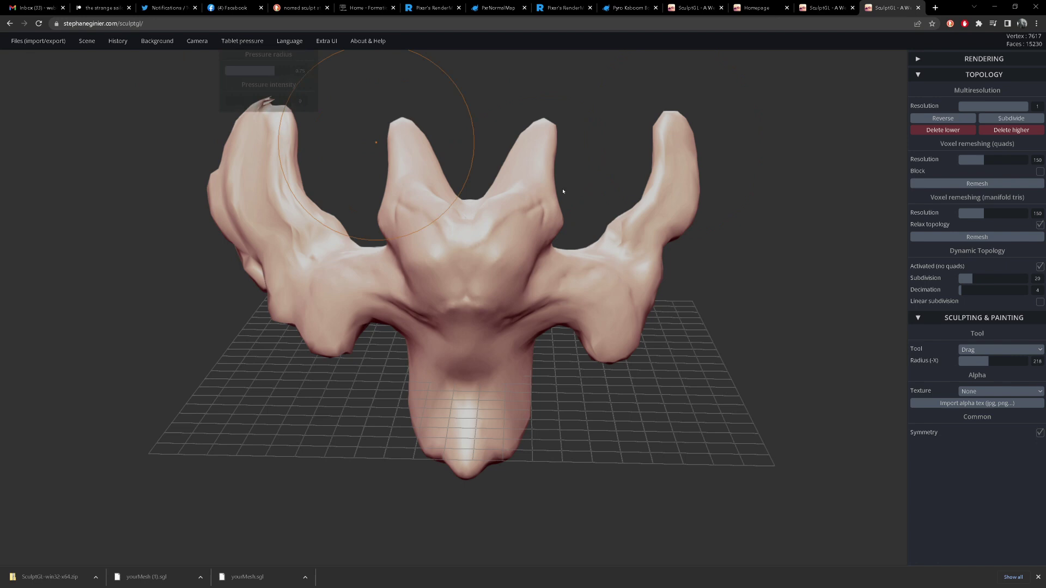
{"action": "left_click", "coordinate": [986, 350]}
{"action": "left_click", "coordinate": [985, 360]}
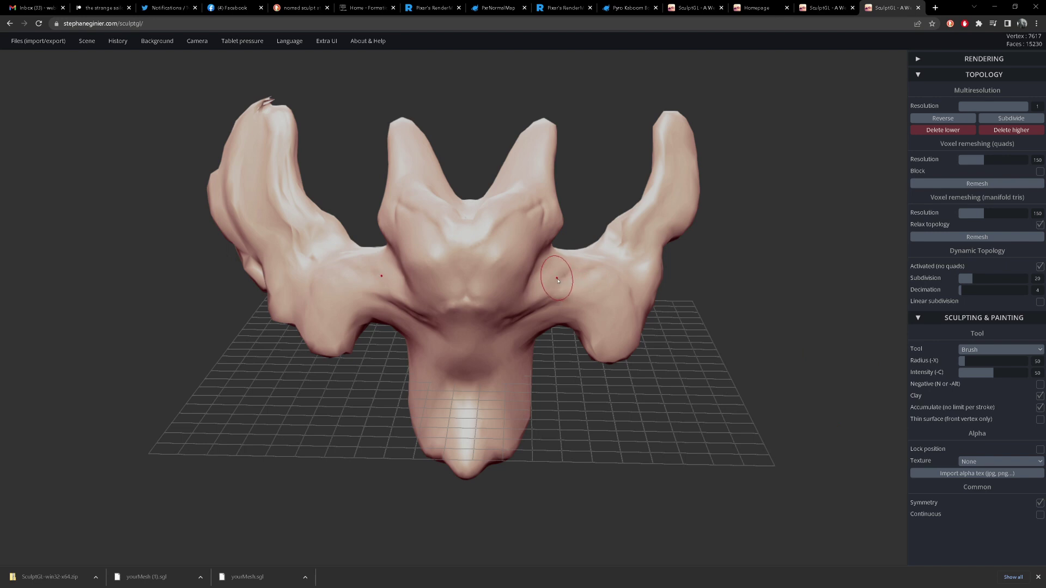
{"action": "left_click_drag", "start_coordinate": [557, 281], "coordinate": [593, 314]}
{"action": "mouse_move", "coordinate": [637, 248]}
{"action": "left_mouse_down"}
{"action": "mouse_move", "coordinate": [640, 281]}
{"action": "mouse_move", "coordinate": [620, 333]}
{"action": "mouse_move", "coordinate": [550, 303]}
{"action": "mouse_move", "coordinate": [531, 315]}
{"action": "mouse_move", "coordinate": [535, 362]}
{"action": "mouse_move", "coordinate": [522, 355]}
{"action": "left_mouse_up"}
{"action": "mouse_move", "coordinate": [504, 315]}
{"action": "left_mouse_down"}
{"action": "mouse_move", "coordinate": [509, 365]}
{"action": "mouse_move", "coordinate": [504, 376]}
{"action": "mouse_move", "coordinate": [490, 363]}
{"action": "mouse_move", "coordinate": [492, 389]}
{"action": "mouse_move", "coordinate": [487, 408]}
{"action": "mouse_move", "coordinate": [479, 403]}
{"action": "left_mouse_up"}
{"action": "mouse_move", "coordinate": [613, 295]}
{"action": "left_mouse_down"}
{"action": "mouse_move", "coordinate": [626, 313]}
{"action": "mouse_move", "coordinate": [639, 284]}
{"action": "left_mouse_up"}
Step: Add clay volume along the back of the raised arm from its base toward the tip
{"action": "mouse_move", "coordinate": [644, 239]}
{"action": "left_mouse_down"}
{"action": "mouse_move", "coordinate": [654, 222]}
{"action": "mouse_move", "coordinate": [683, 218]}
{"action": "mouse_move", "coordinate": [727, 230]}
{"action": "mouse_move", "coordinate": [714, 263]}
{"action": "mouse_move", "coordinate": [737, 254]}
{"action": "mouse_move", "coordinate": [277, 257]}
{"action": "left_mouse_up"}
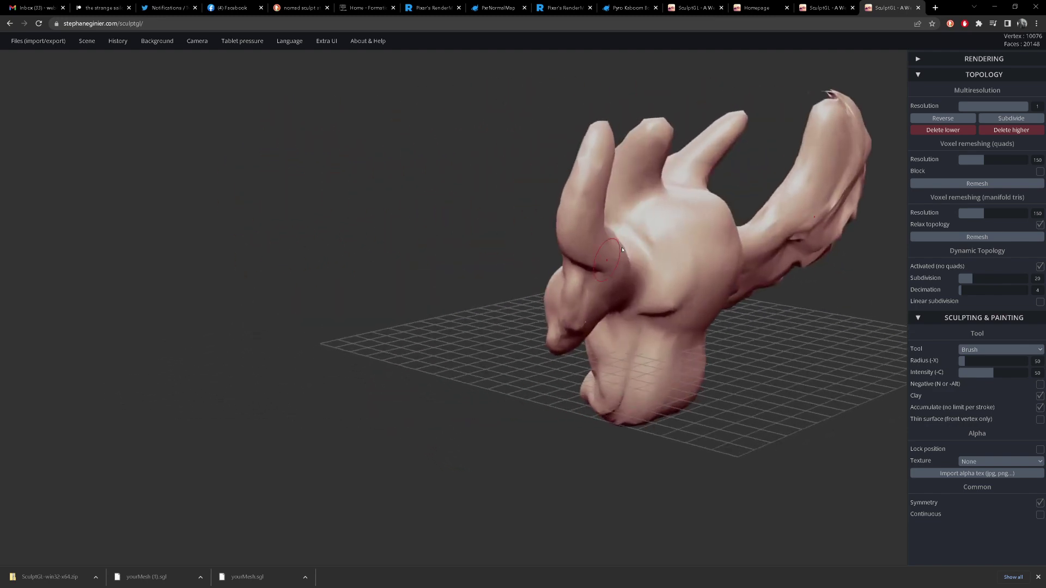
{"action": "left_click_drag", "start_coordinate": [615, 251], "coordinate": [588, 156]}
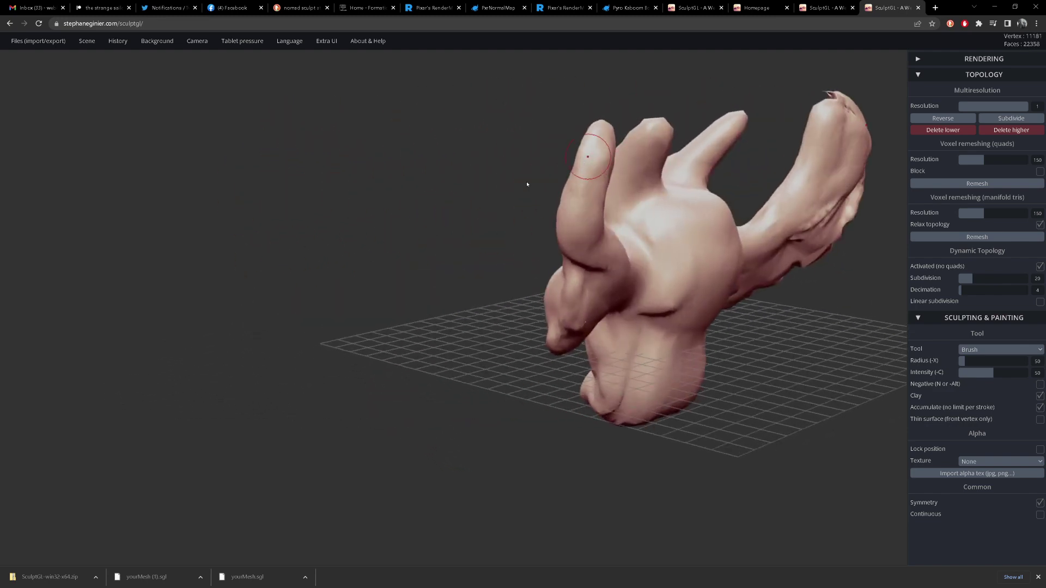
{"action": "mouse_move", "coordinate": [487, 201]}
{"action": "left_mouse_down"}
{"action": "mouse_move", "coordinate": [451, 275]}
{"action": "mouse_move", "coordinate": [441, 273]}
{"action": "mouse_move", "coordinate": [539, 285]}
{"action": "mouse_move", "coordinate": [410, 269]}
{"action": "mouse_move", "coordinate": [689, 299]}
{"action": "mouse_move", "coordinate": [755, 261]}
{"action": "mouse_move", "coordinate": [817, 251]}
{"action": "mouse_move", "coordinate": [738, 272]}
{"action": "mouse_move", "coordinate": [773, 244]}
{"action": "mouse_move", "coordinate": [414, 198]}
{"action": "left_mouse_up"}
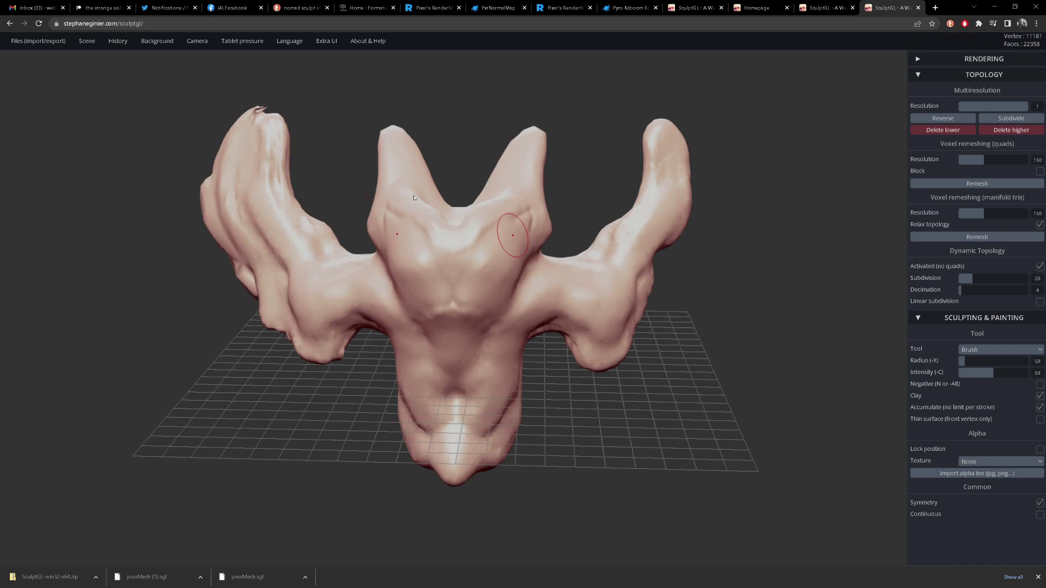
Step: Smooth away the spiky fragments at the tip of the raised arm
{"action": "mouse_move", "coordinate": [38, 44]}
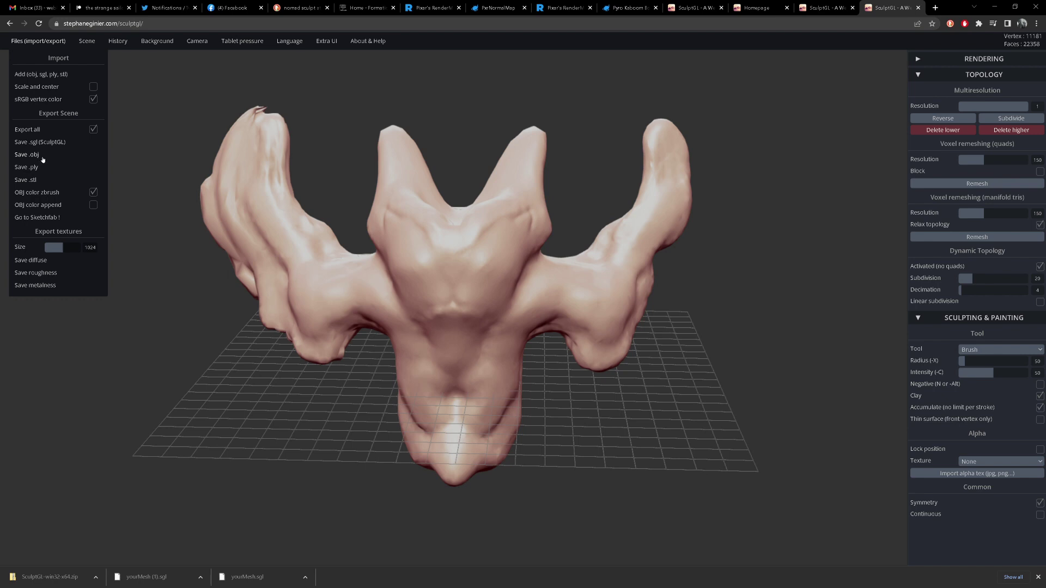
{"action": "key", "text": "shift"}
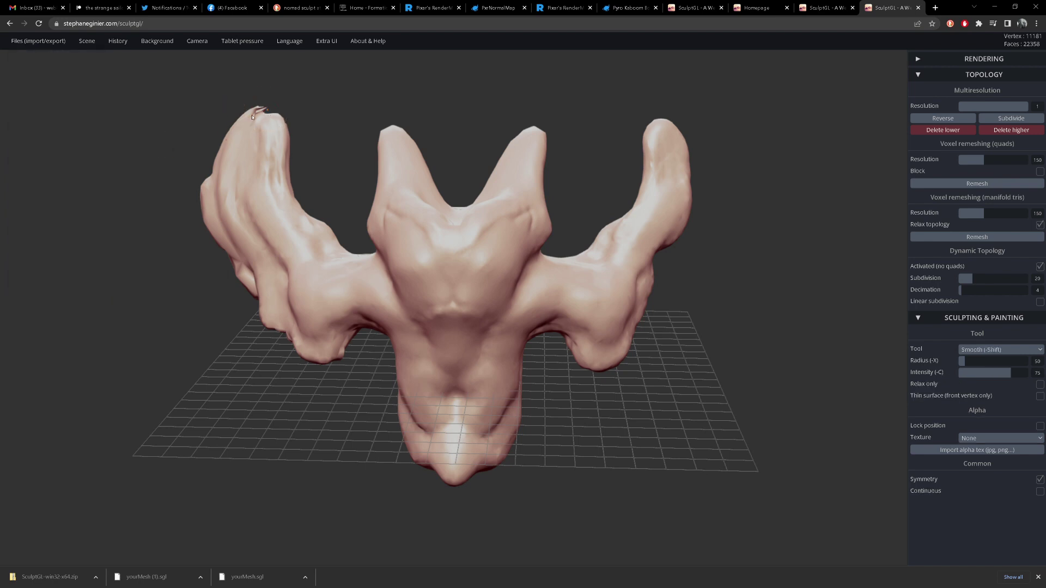
{"action": "mouse_move", "coordinate": [251, 112]}
{"action": "left_mouse_down", "text": "shift"}
{"action": "mouse_move", "coordinate": [282, 136]}
{"action": "mouse_move", "coordinate": [326, 128]}
{"action": "left_mouse_up", "text": "shift"}
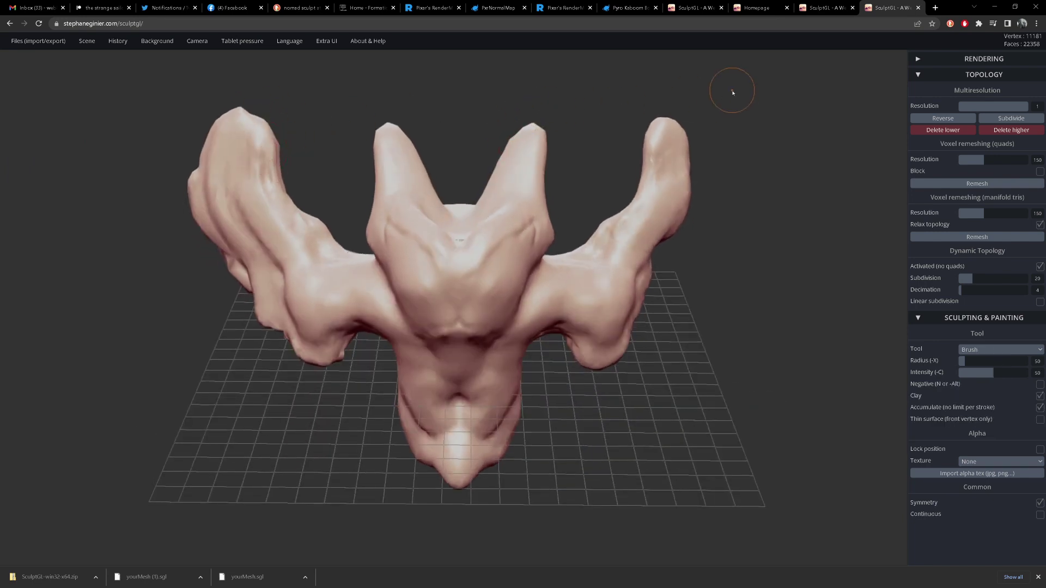
Step: Examine the finished tentacled skull sculpt in the other SculptGL tab and return to the horned creature
{"action": "left_click", "coordinate": [824, 8]}
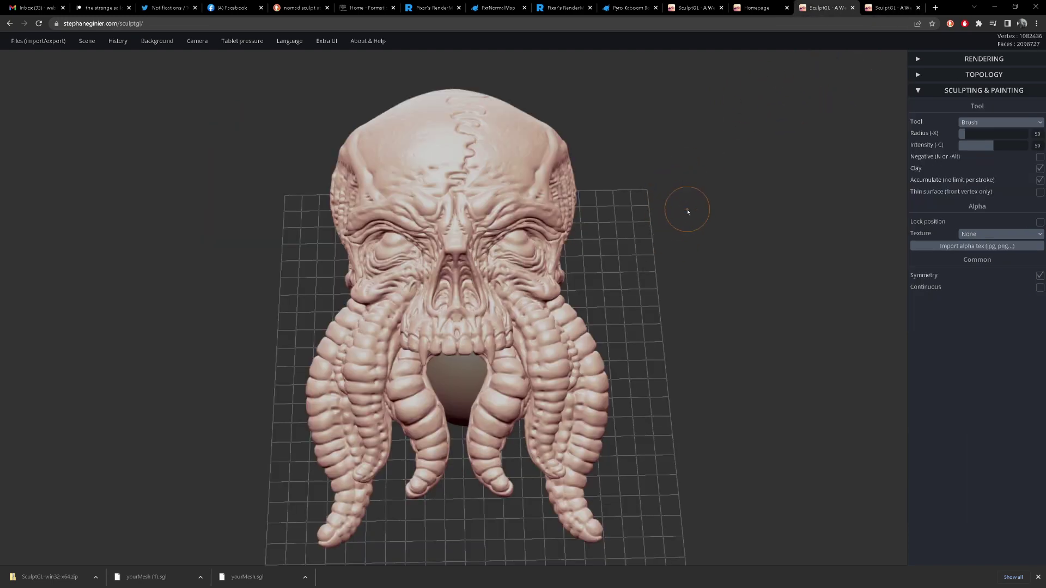
{"action": "mouse_move", "coordinate": [687, 212]}
{"action": "left_mouse_down"}
{"action": "mouse_move", "coordinate": [707, 170]}
{"action": "mouse_move", "coordinate": [701, 196]}
{"action": "mouse_move", "coordinate": [722, 185]}
{"action": "mouse_move", "coordinate": [684, 213]}
{"action": "mouse_move", "coordinate": [740, 165]}
{"action": "mouse_move", "coordinate": [589, 187]}
{"action": "mouse_move", "coordinate": [423, 174]}
{"action": "mouse_move", "coordinate": [761, 221]}
{"action": "mouse_move", "coordinate": [667, 147]}
{"action": "mouse_move", "coordinate": [817, 202]}
{"action": "mouse_move", "coordinate": [868, 243]}
{"action": "mouse_move", "coordinate": [771, 243]}
{"action": "mouse_move", "coordinate": [727, 220]}
{"action": "mouse_move", "coordinate": [712, 227]}
{"action": "mouse_move", "coordinate": [761, 216]}
{"action": "mouse_move", "coordinate": [712, 235]}
{"action": "mouse_move", "coordinate": [796, 109]}
{"action": "mouse_move", "coordinate": [717, 145]}
{"action": "mouse_move", "coordinate": [800, 93]}
{"action": "mouse_move", "coordinate": [692, 219]}
{"action": "mouse_move", "coordinate": [719, 187]}
{"action": "mouse_move", "coordinate": [675, 271]}
{"action": "mouse_move", "coordinate": [708, 248]}
{"action": "left_mouse_up"}
{"action": "key", "text": "n"}
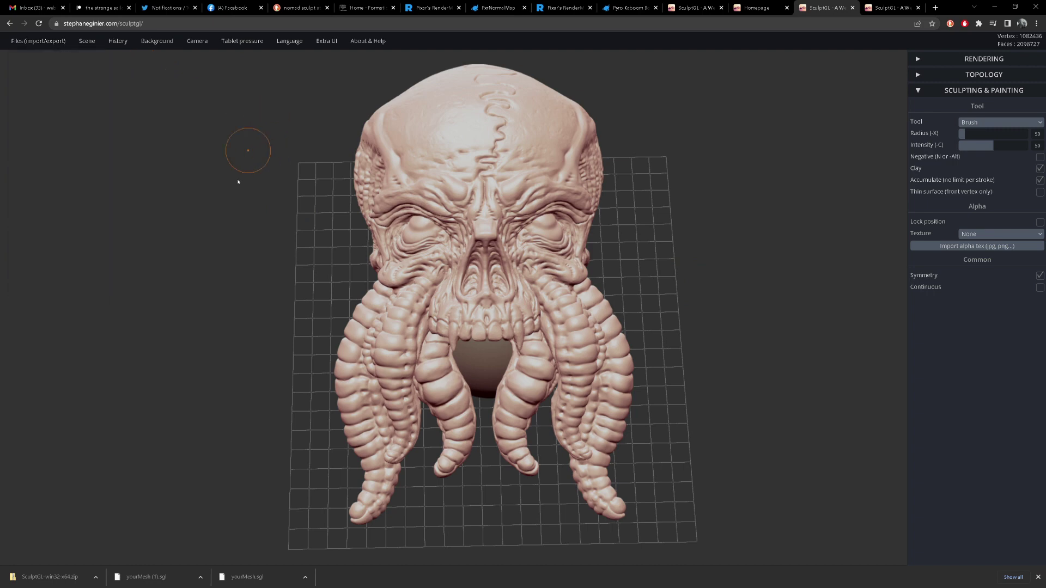
{"action": "left_click_drag", "start_coordinate": [226, 259], "coordinate": [217, 283]}
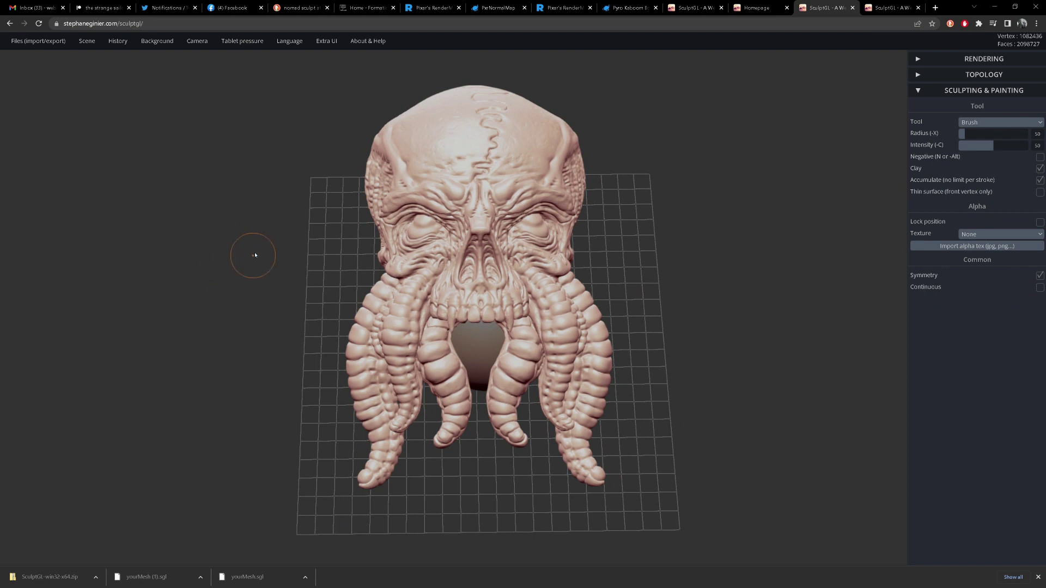
{"action": "mouse_move", "coordinate": [254, 255]}
{"action": "left_mouse_down"}
{"action": "mouse_move", "coordinate": [327, 218]}
{"action": "mouse_move", "coordinate": [269, 261]}
{"action": "mouse_move", "coordinate": [283, 219]}
{"action": "mouse_move", "coordinate": [255, 223]}
{"action": "left_mouse_up"}
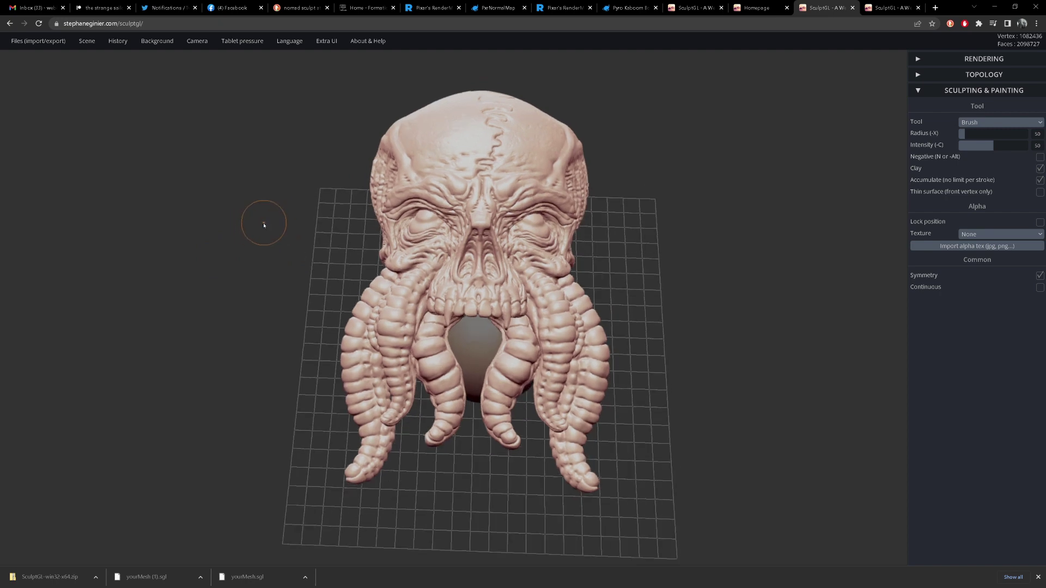
{"action": "left_click", "coordinate": [879, 7]}
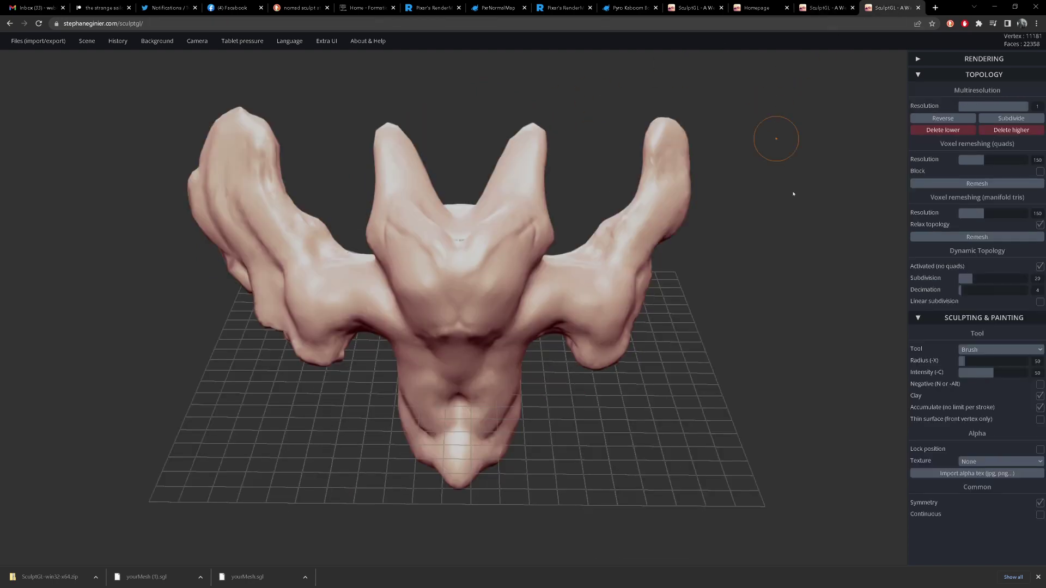
Step: Build up clay along the front of the arm from the shoulder to the raised tip with the Brush tool
{"action": "left_click_drag", "start_coordinate": [793, 193], "coordinate": [738, 282]}
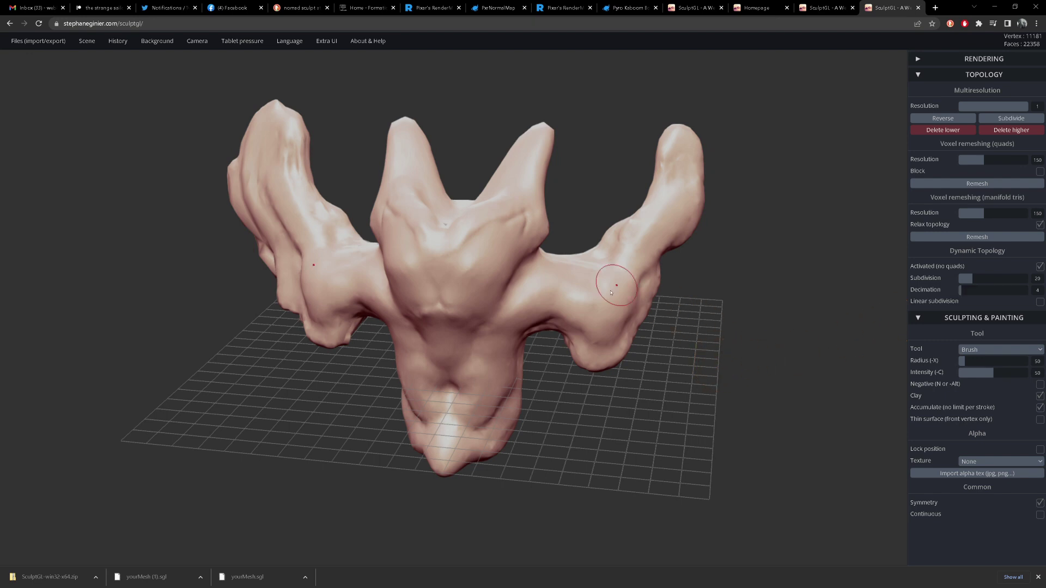
{"action": "left_click_drag", "start_coordinate": [605, 294], "coordinate": [618, 299]}
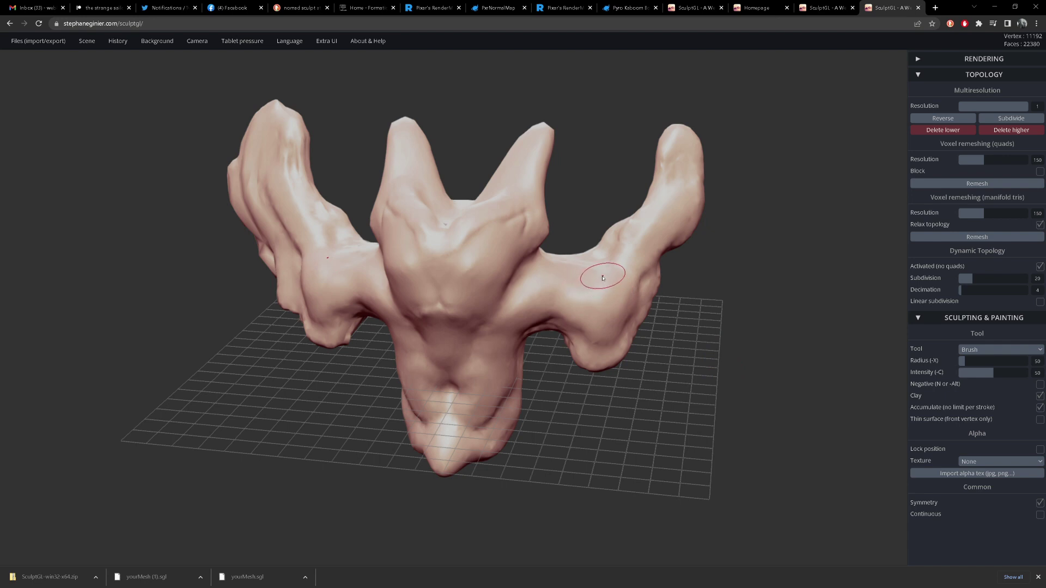
{"action": "mouse_move", "coordinate": [611, 270]}
{"action": "left_mouse_down"}
{"action": "mouse_move", "coordinate": [675, 218]}
{"action": "mouse_move", "coordinate": [684, 169]}
{"action": "mouse_move", "coordinate": [666, 229]}
{"action": "mouse_move", "coordinate": [697, 194]}
{"action": "left_mouse_up"}
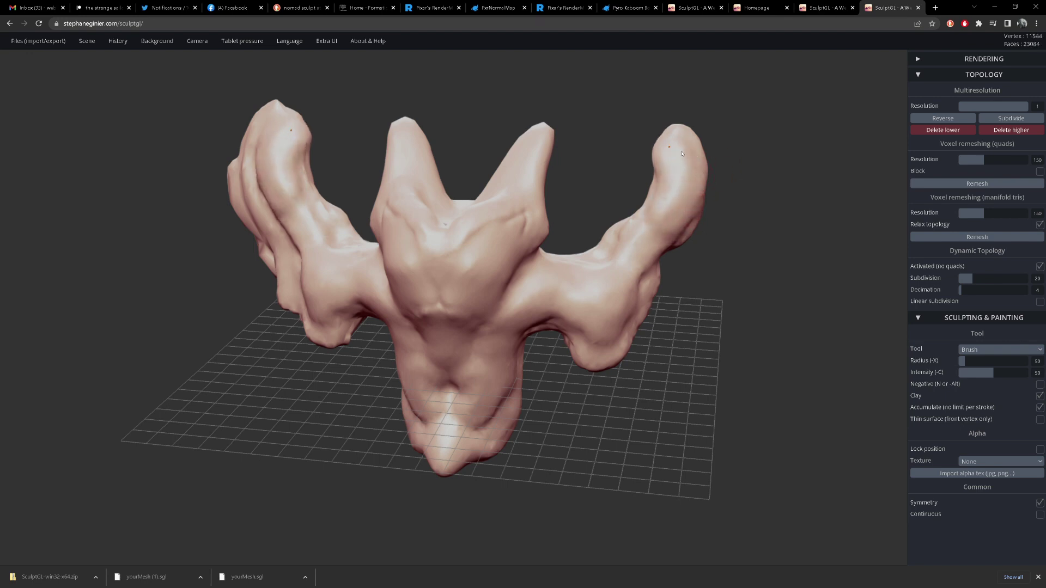
{"action": "left_click_drag", "start_coordinate": [682, 155], "coordinate": [655, 207]}
Step: Set the Brush tool to negative and carve two deep eye sockets into the front of the head
{"action": "mouse_move", "coordinate": [710, 265]}
{"action": "left_mouse_down"}
{"action": "mouse_move", "coordinate": [712, 278]}
{"action": "mouse_move", "coordinate": [765, 285]}
{"action": "mouse_move", "coordinate": [752, 283]}
{"action": "left_mouse_up"}
{"action": "key", "text": "n"}
{"action": "mouse_move", "coordinate": [481, 282]}
{"action": "left_mouse_down"}
{"action": "mouse_move", "coordinate": [493, 273]}
{"action": "mouse_move", "coordinate": [478, 266]}
{"action": "mouse_move", "coordinate": [491, 278]}
{"action": "mouse_move", "coordinate": [493, 267]}
{"action": "mouse_move", "coordinate": [479, 256]}
{"action": "mouse_move", "coordinate": [488, 279]}
{"action": "mouse_move", "coordinate": [479, 261]}
{"action": "mouse_move", "coordinate": [473, 272]}
{"action": "mouse_move", "coordinate": [490, 295]}
{"action": "left_mouse_up"}
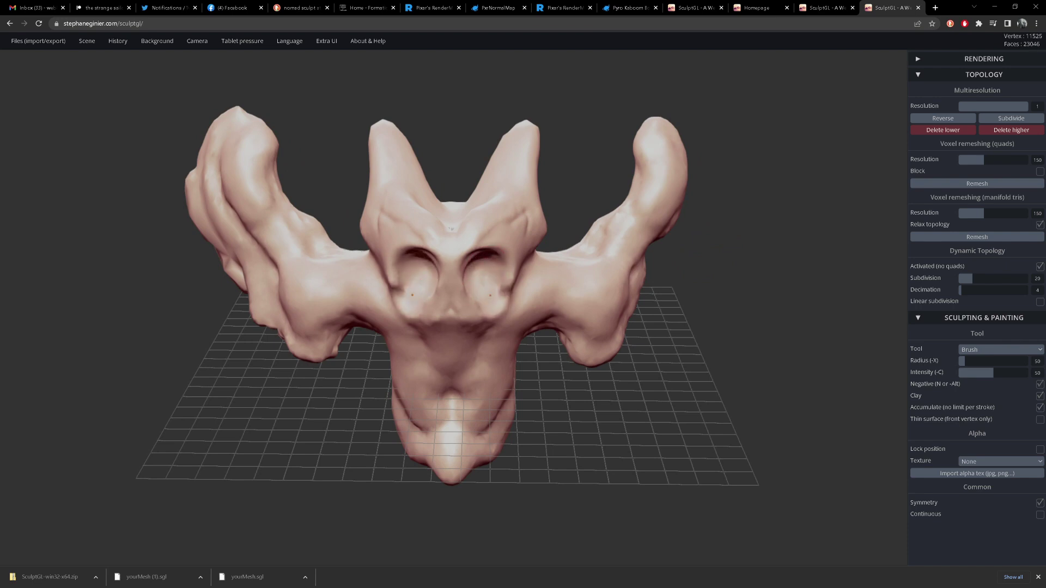
Step: Shape a protruding nose and hollow cheeks below the eye sockets, and build up the neck and shoulder area with the non-negative Brush
{"action": "left_click_drag", "start_coordinate": [721, 297], "coordinate": [544, 283]}
{"action": "mouse_move", "coordinate": [464, 297]}
{"action": "left_mouse_down", "text": "alt"}
{"action": "mouse_move", "coordinate": [470, 306]}
{"action": "mouse_move", "coordinate": [467, 280]}
{"action": "mouse_move", "coordinate": [470, 322]}
{"action": "mouse_move", "coordinate": [493, 327]}
{"action": "mouse_move", "coordinate": [539, 288]}
{"action": "left_mouse_up", "text": "alt"}
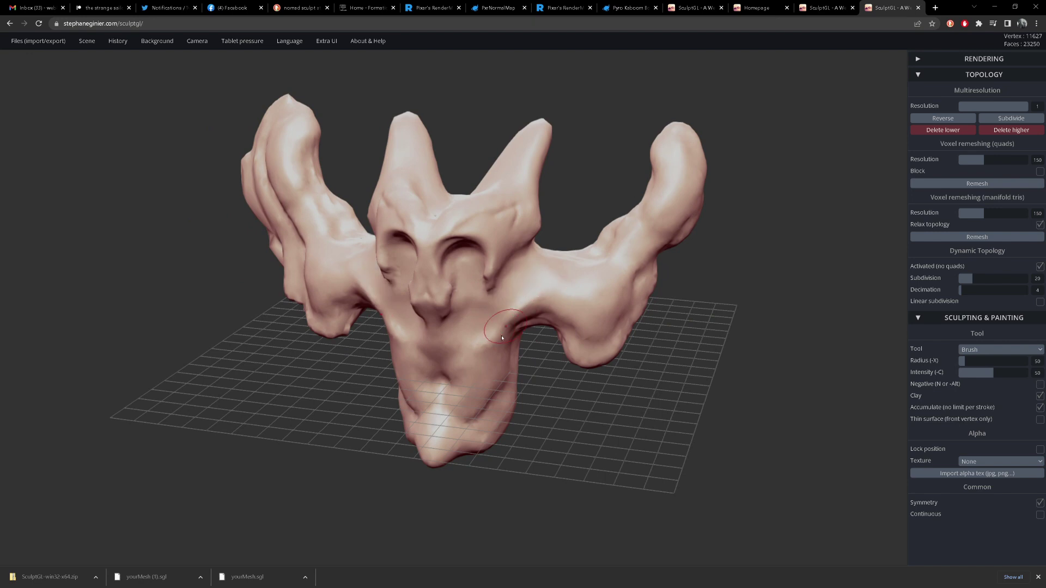
{"action": "mouse_move", "coordinate": [503, 325]}
{"action": "left_mouse_down"}
{"action": "mouse_move", "coordinate": [484, 352]}
{"action": "mouse_move", "coordinate": [517, 359]}
{"action": "mouse_move", "coordinate": [542, 397]}
{"action": "mouse_move", "coordinate": [594, 366]}
{"action": "mouse_move", "coordinate": [614, 381]}
{"action": "mouse_move", "coordinate": [735, 376]}
{"action": "left_mouse_up"}
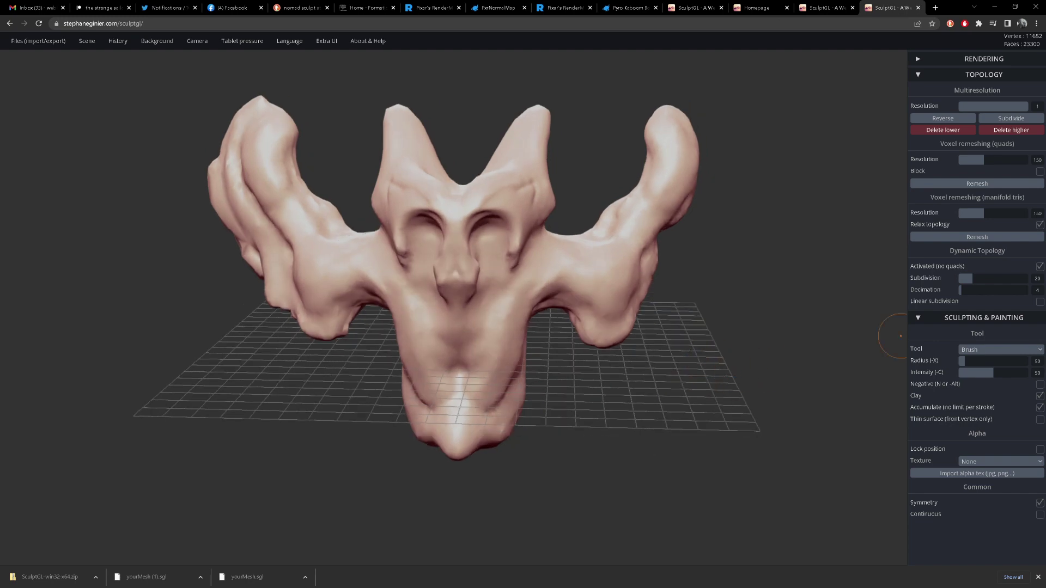